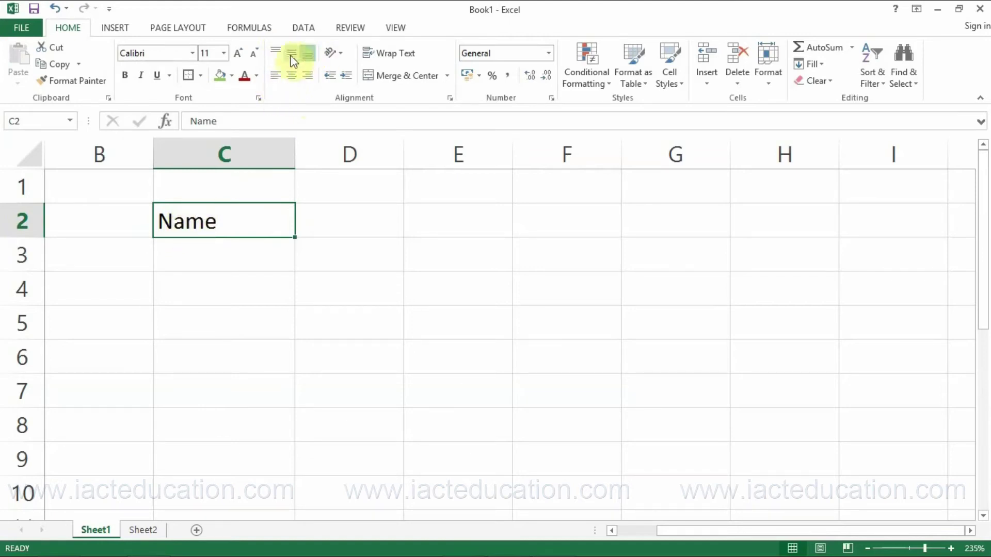
# Step: Increase the height of row 2 to more than three times its current height
pyautogui.click(449, 98)
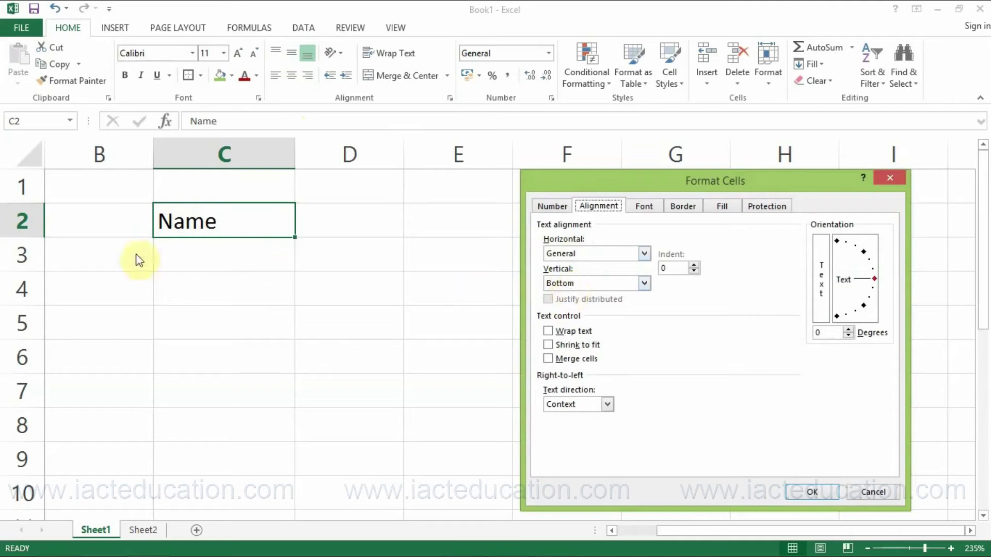
pyautogui.click(890, 181)
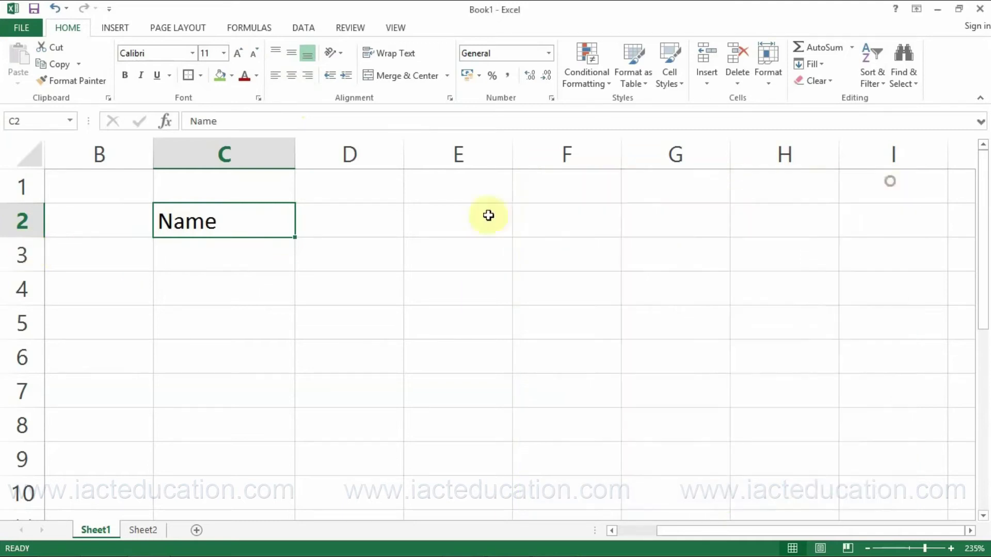
pyautogui.moveTo(21, 238); pyautogui.dragTo(5, 320)
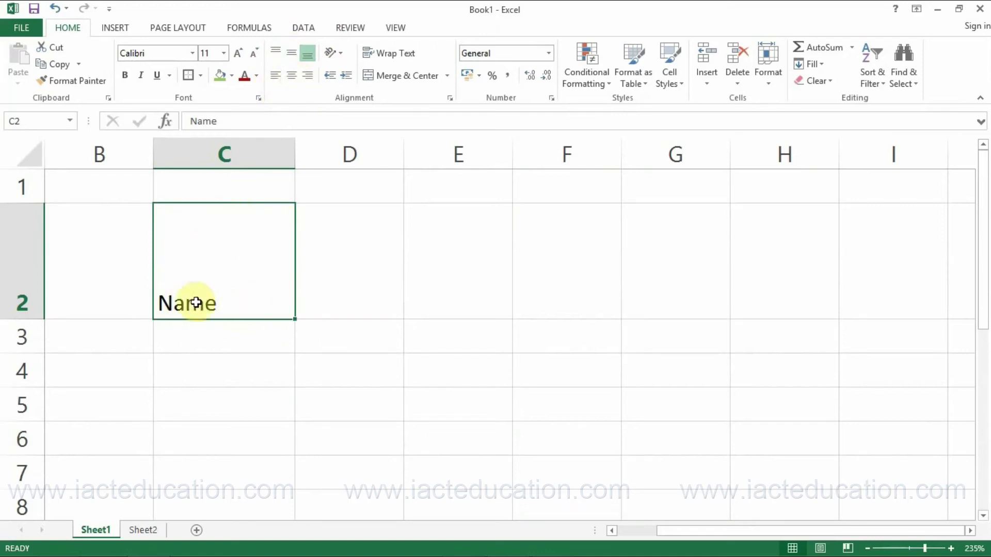
# Step: Set both the horizontal and vertical text alignment of cell C2 to Center
pyautogui.click(450, 102)
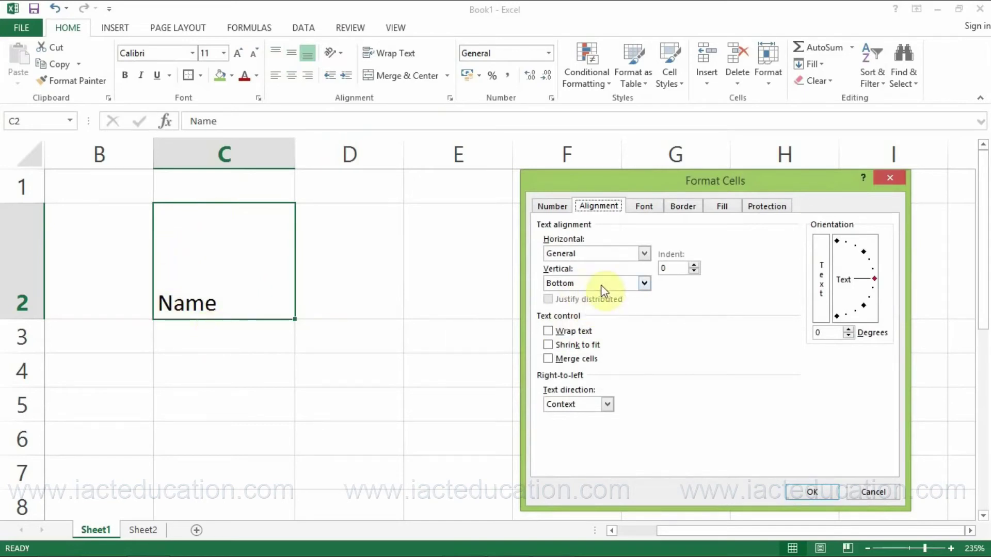
pyautogui.click(644, 254)
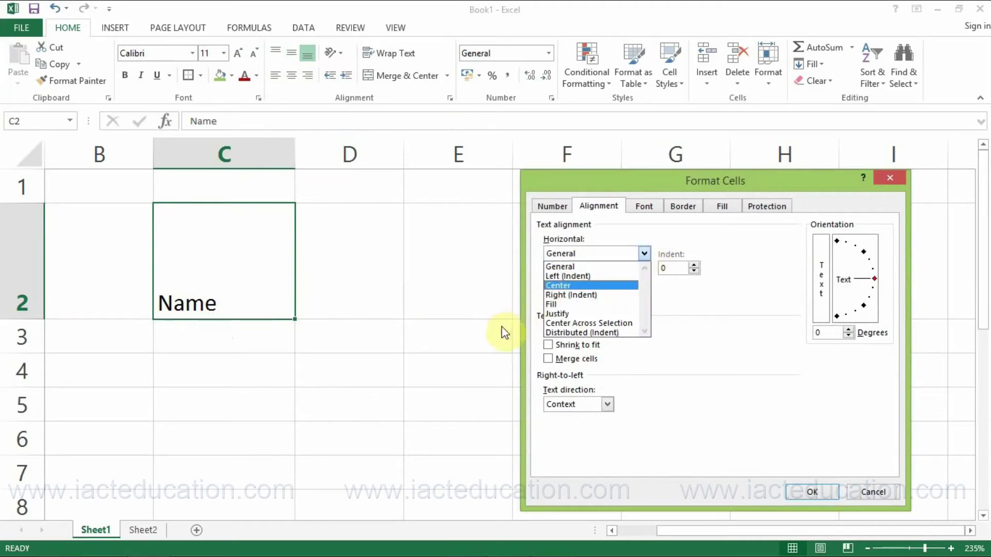
pyautogui.press('Escape')
pyautogui.press('Down')
pyautogui.press('Down')
pyautogui.click(644, 283)
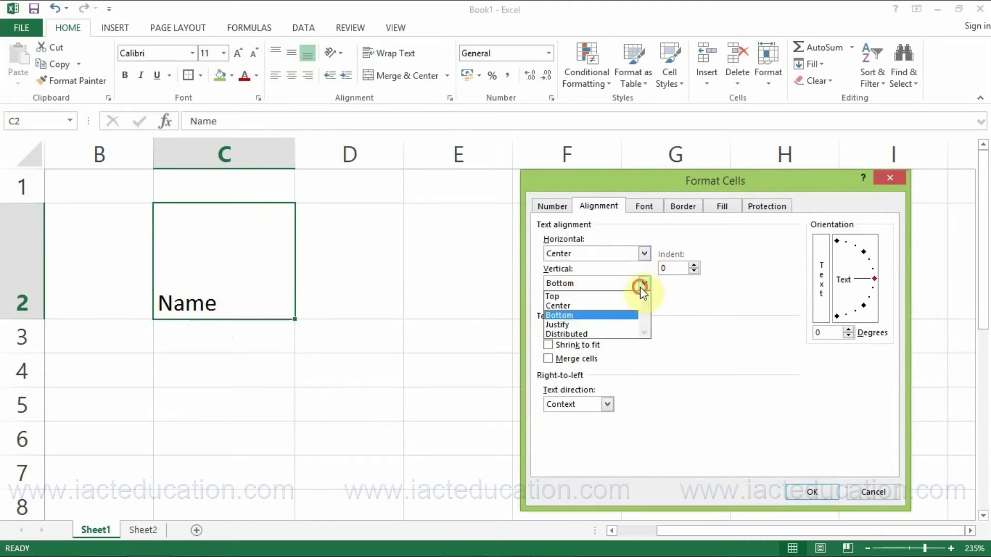
pyautogui.click(557, 305)
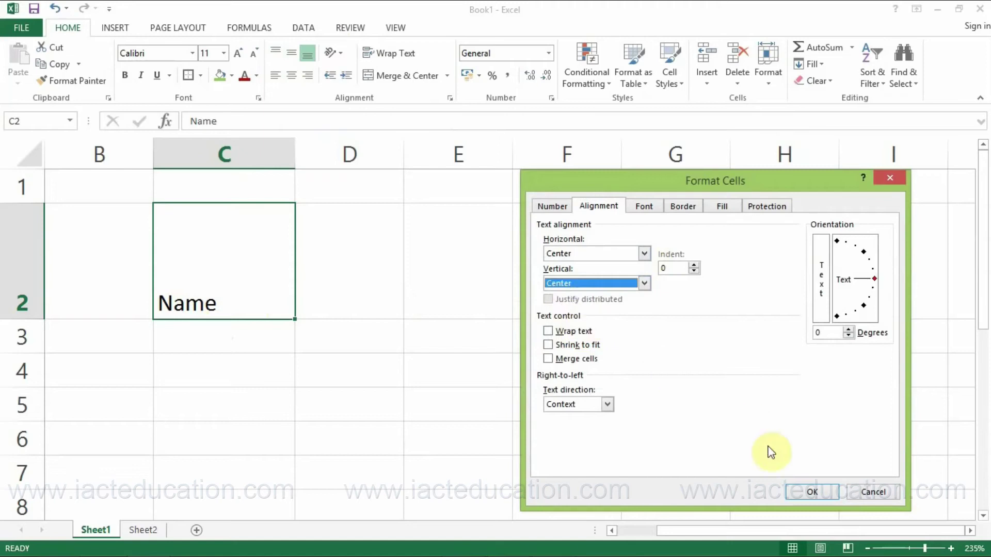
pyautogui.click(820, 493)
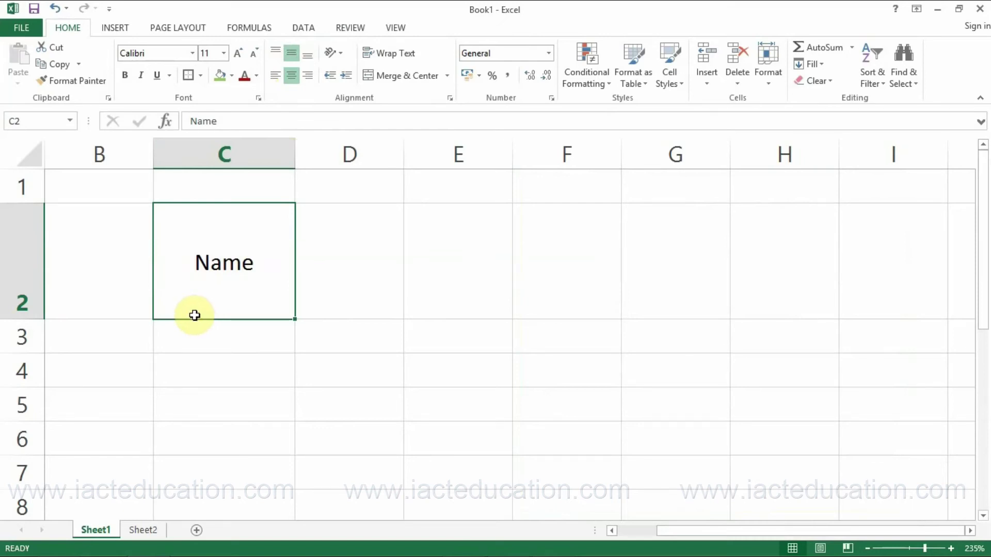
# Step: Set the horizontal text alignment of cell C2 to Justify
pyautogui.click(449, 97)
pyautogui.click(644, 253)
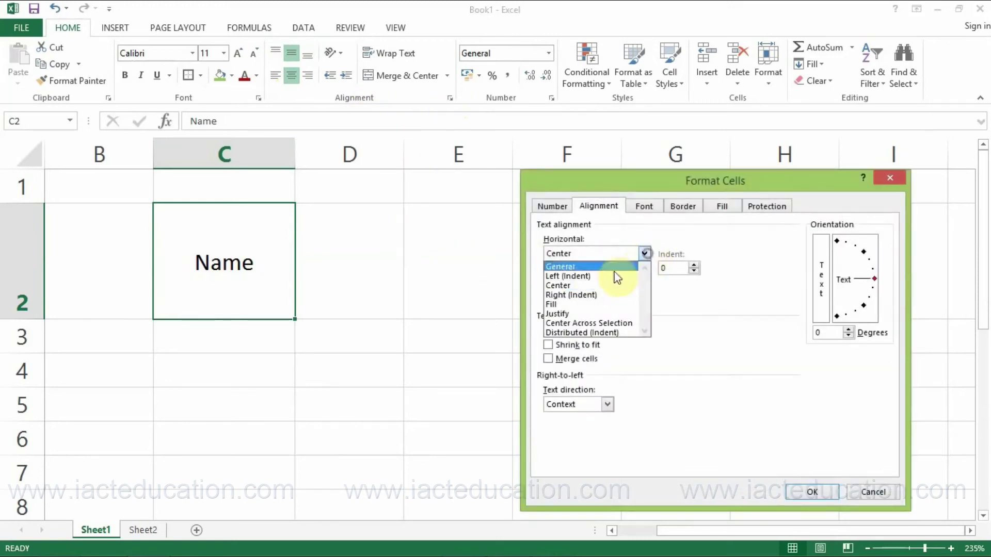
pyautogui.click(566, 314)
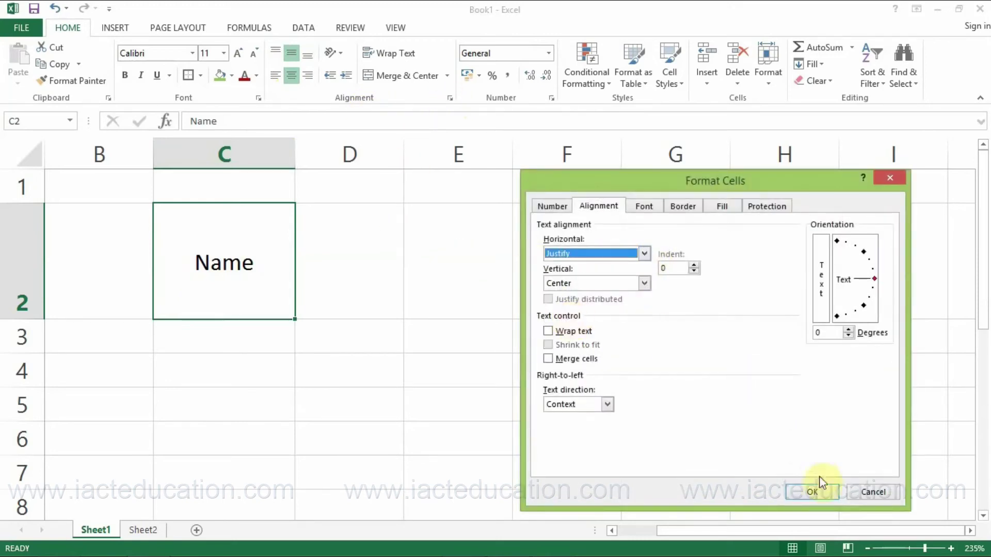
pyautogui.click(813, 492)
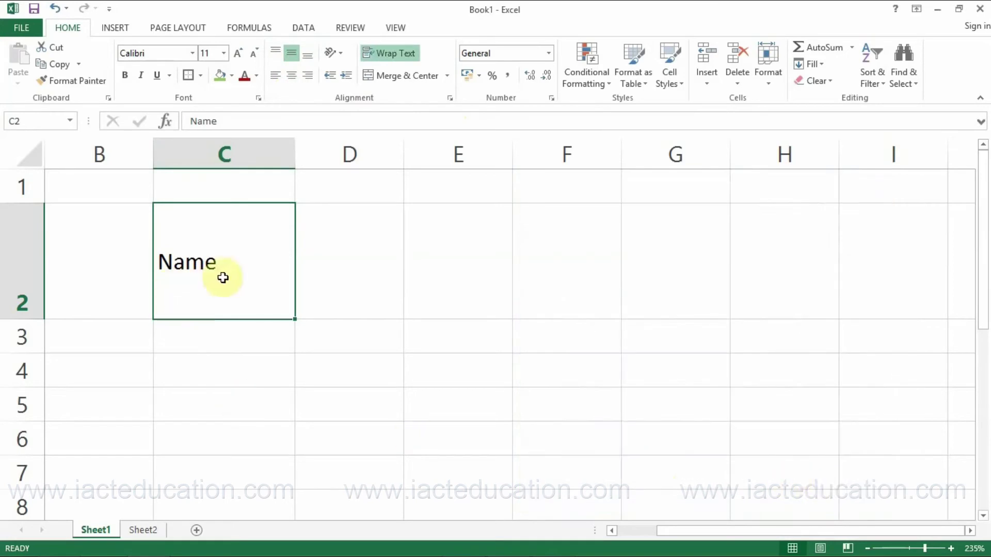
# Step: Extend the text in cell C2 to read "Name is a"
pyautogui.doubleClick(227, 268)
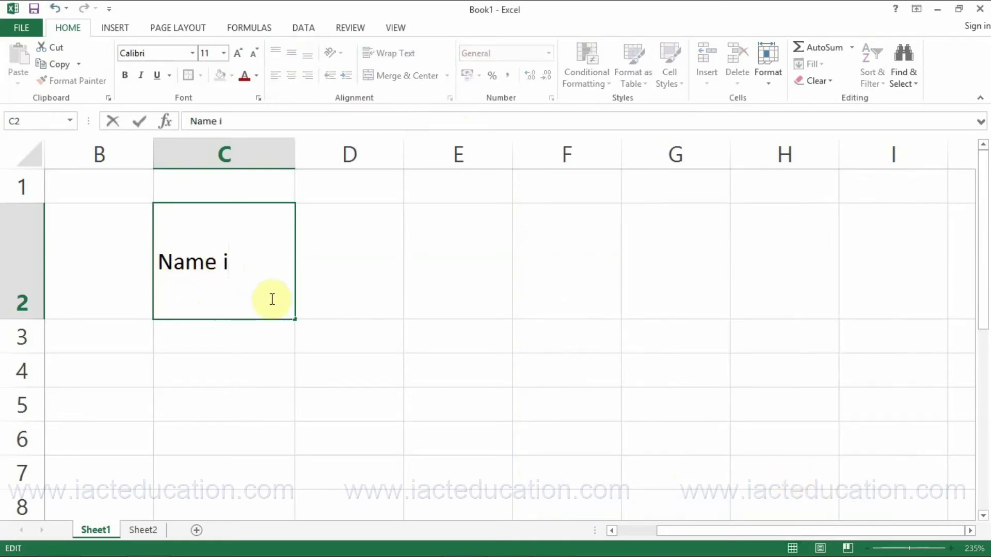
pyautogui.press('Return')
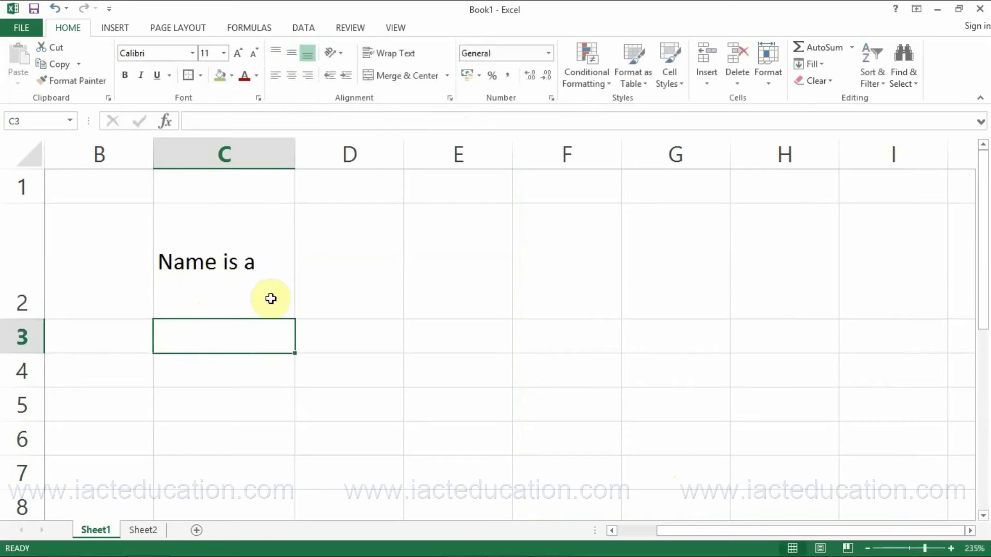
pyautogui.doubleClick(253, 267)
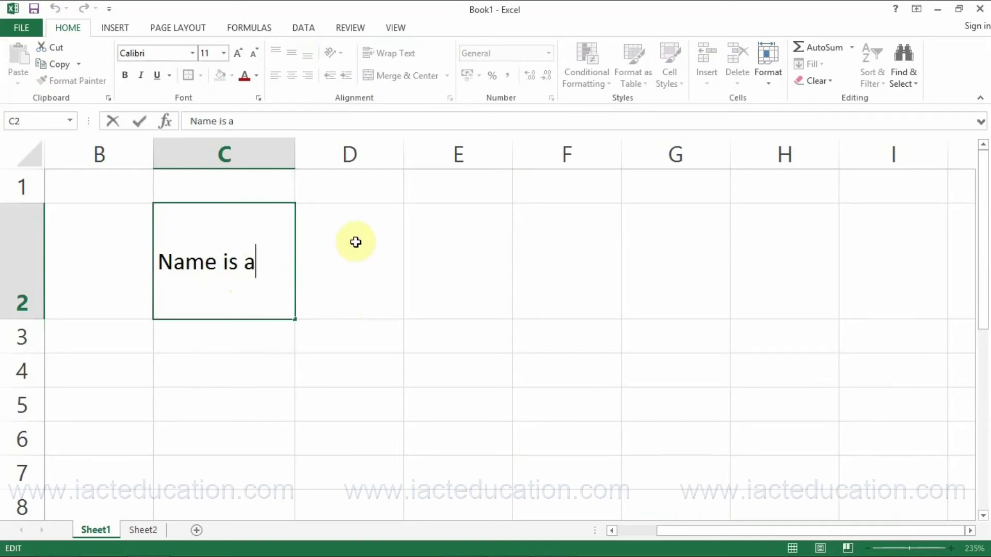
pyautogui.press('Return')
# Step: Narrow column C until the text in C2 wraps, and widen it so the text fits on one line with room to spare
pyautogui.click(232, 239)
pyautogui.moveTo(298, 154); pyautogui.dragTo(217, 157)
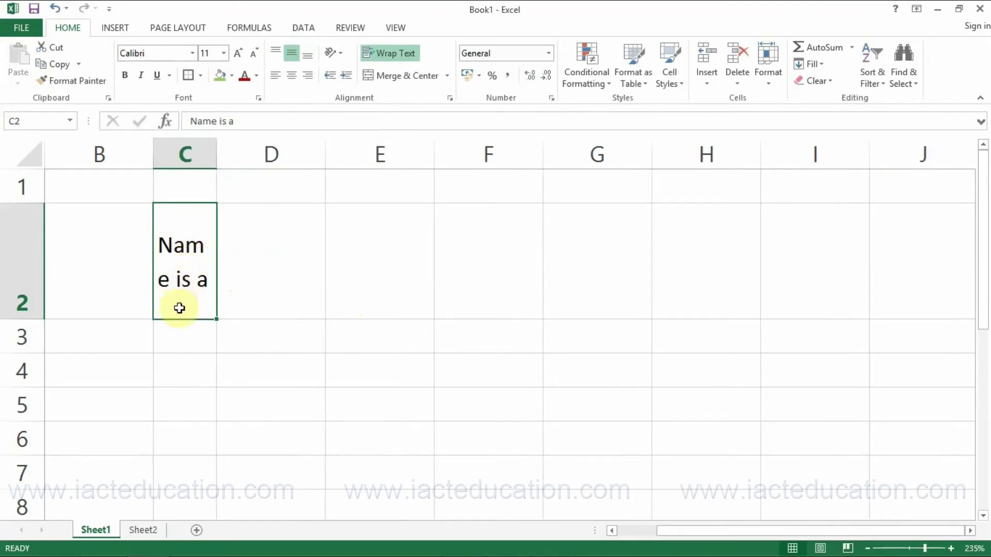
pyautogui.moveTo(216, 161); pyautogui.dragTo(332, 176)
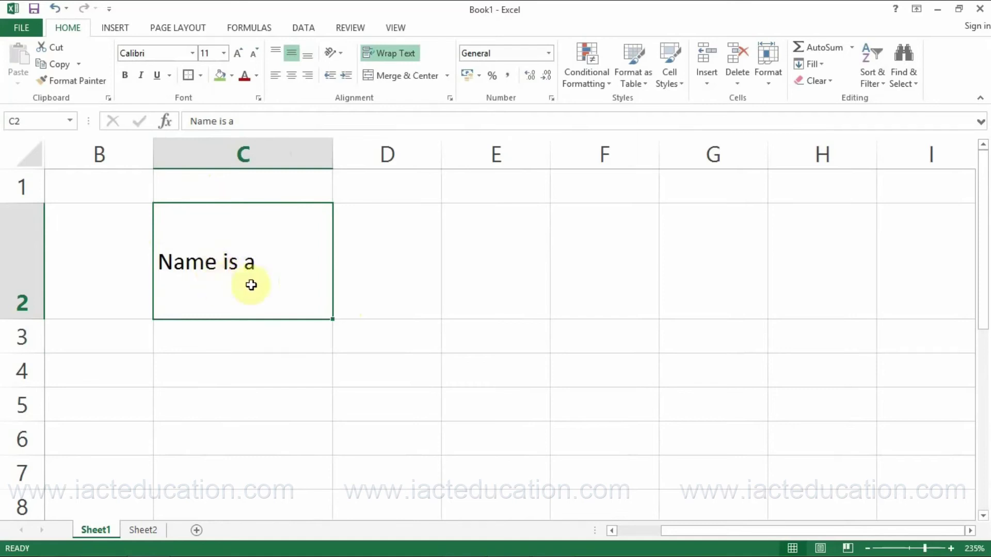
pyautogui.click(447, 100)
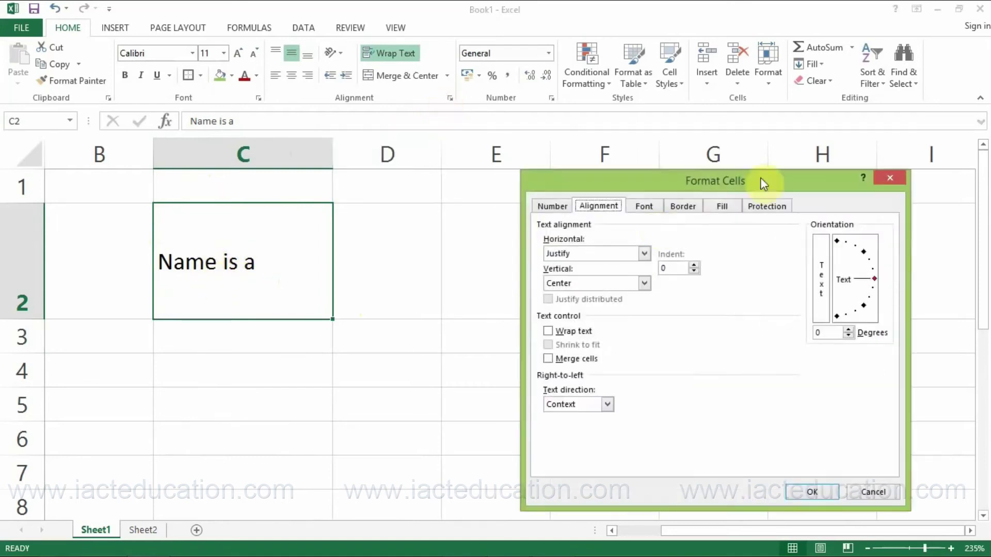
pyautogui.click(890, 177)
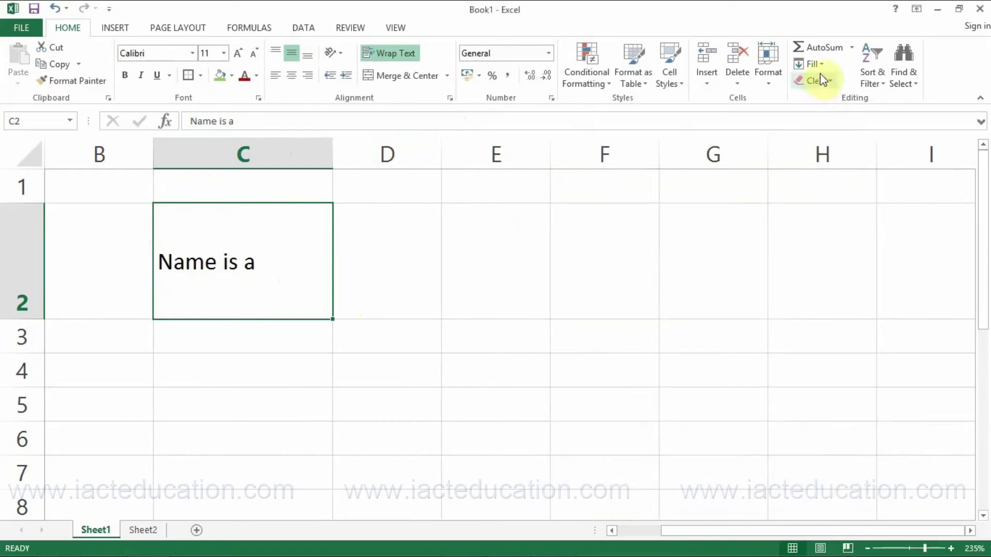
pyautogui.click(820, 64)
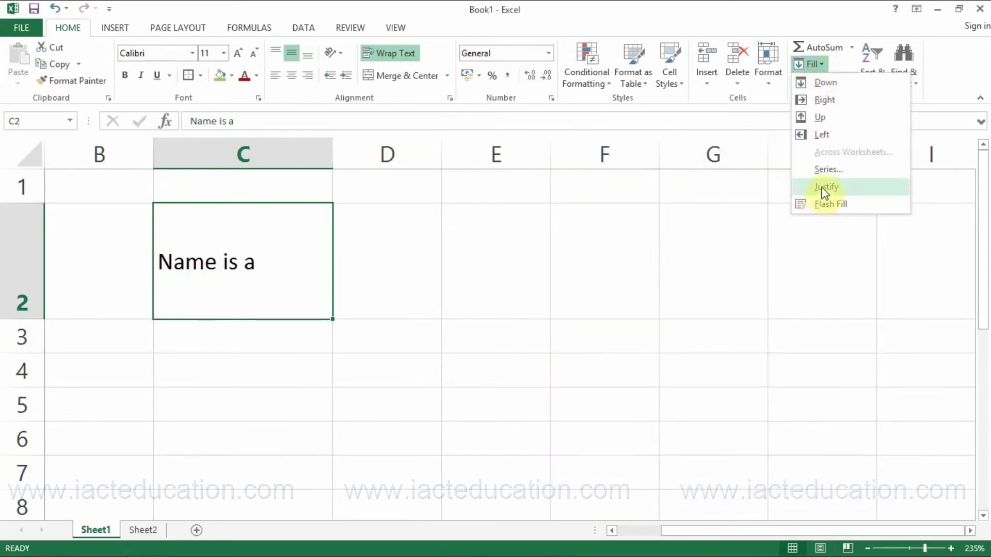
pyautogui.click(565, 242)
# Step: Change the horizontal text alignment of cell C2 from Justify to Center
pyautogui.click(450, 98)
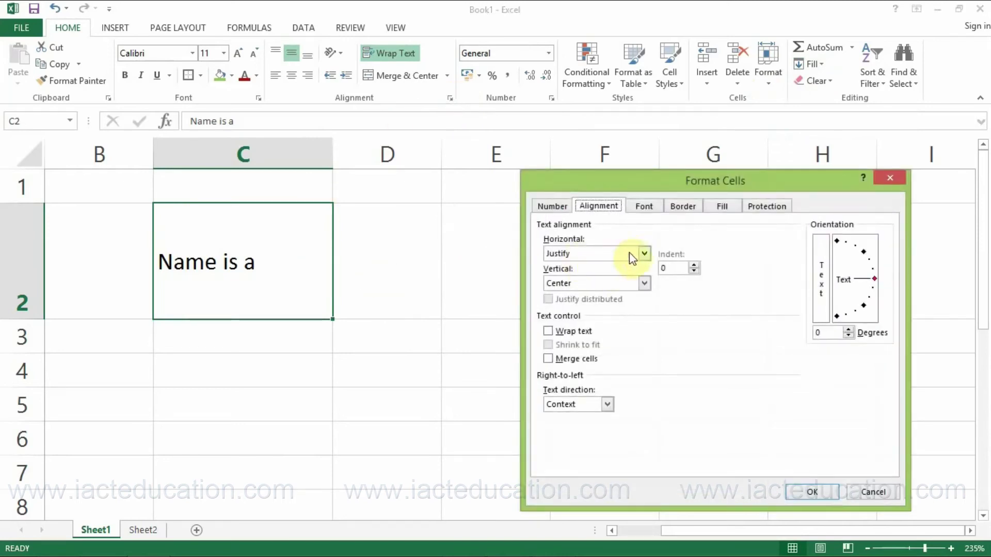
pyautogui.click(630, 253)
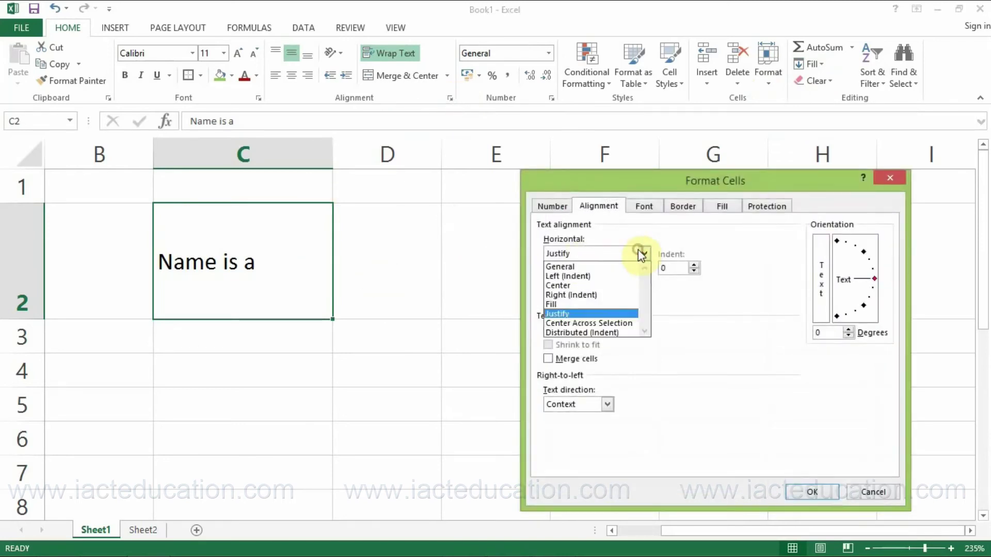
pyautogui.click(560, 286)
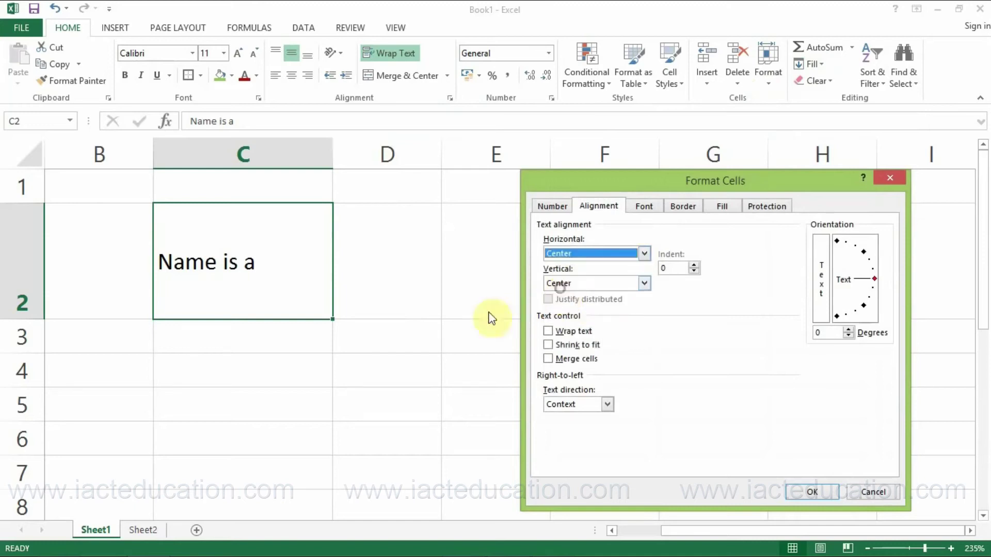
pyautogui.click(822, 493)
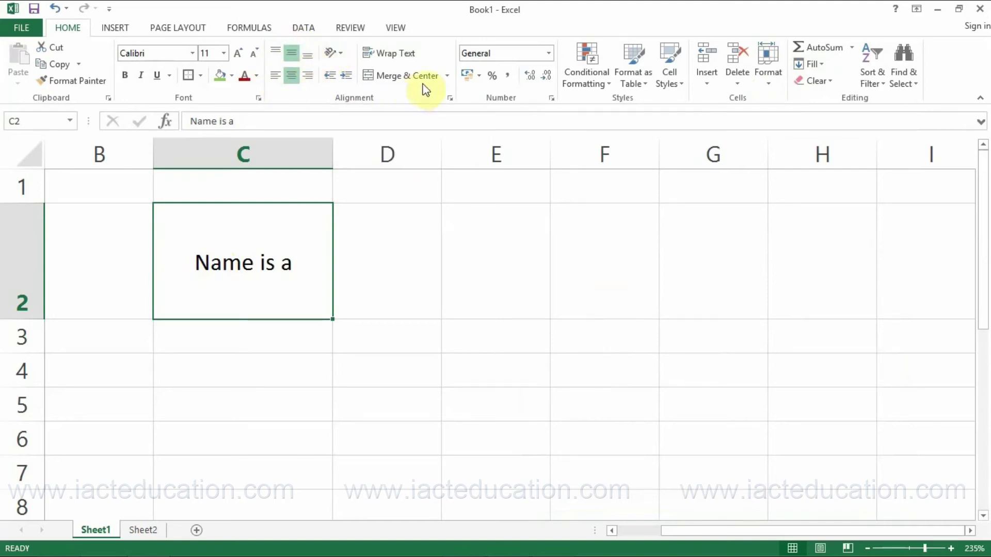
# Step: Rotate the text in cell C2 upward by about 30 degrees using the cell's orientation setting
pyautogui.click(451, 100)
pyautogui.click(872, 272)
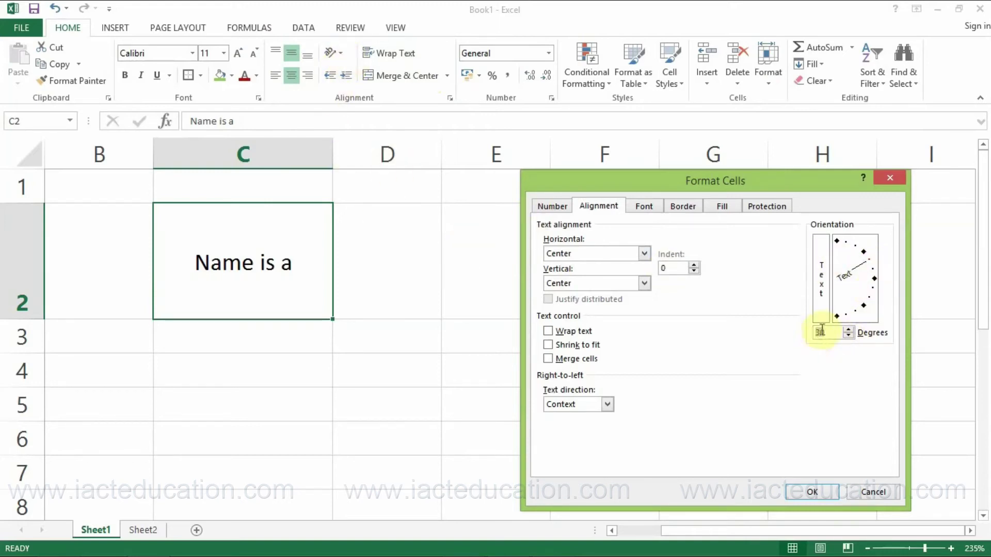
pyautogui.click(801, 488)
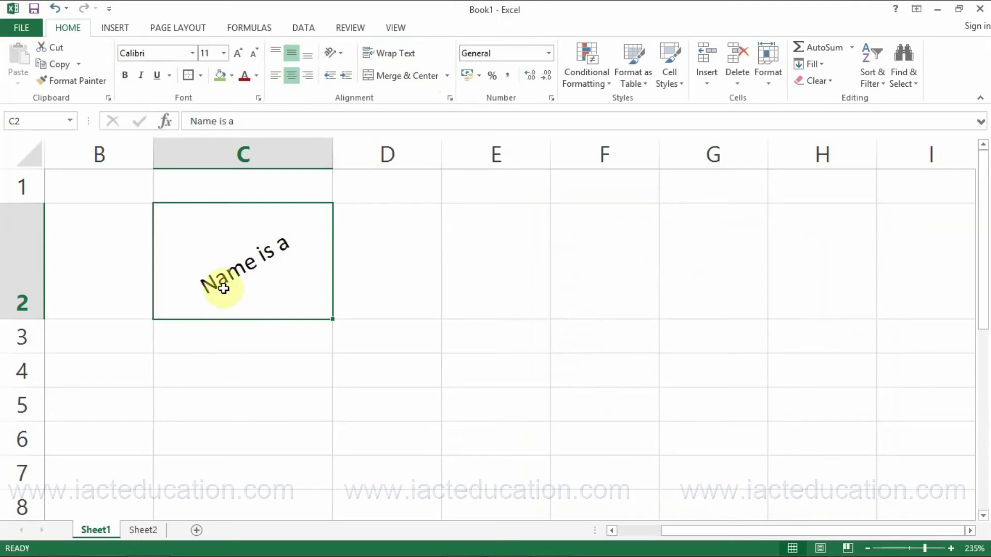
# Step: Shorten the text in cell C2 to "Name" by removing the words after it
pyautogui.doubleClick(291, 248)
pyautogui.press('BackSpace')
pyautogui.press('BackSpace')
pyautogui.press('BackSpace')
pyautogui.press('BackSpace')
pyautogui.press('BackSpace')
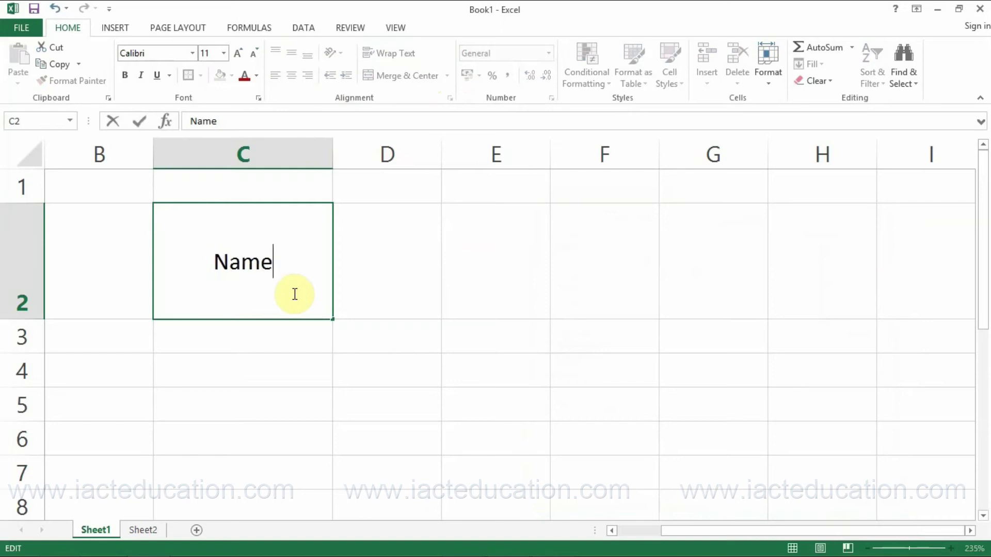
pyautogui.press('Return')
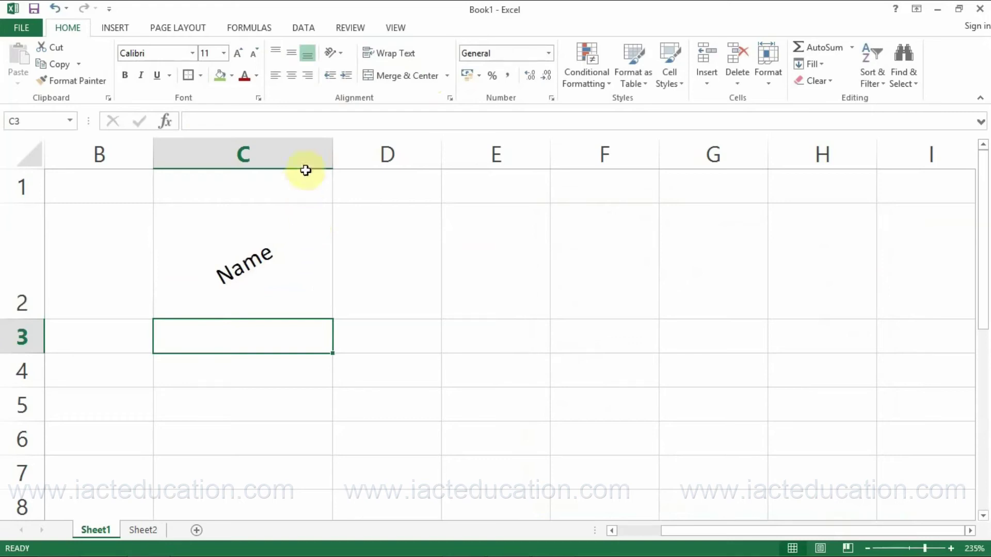
pyautogui.click(343, 52)
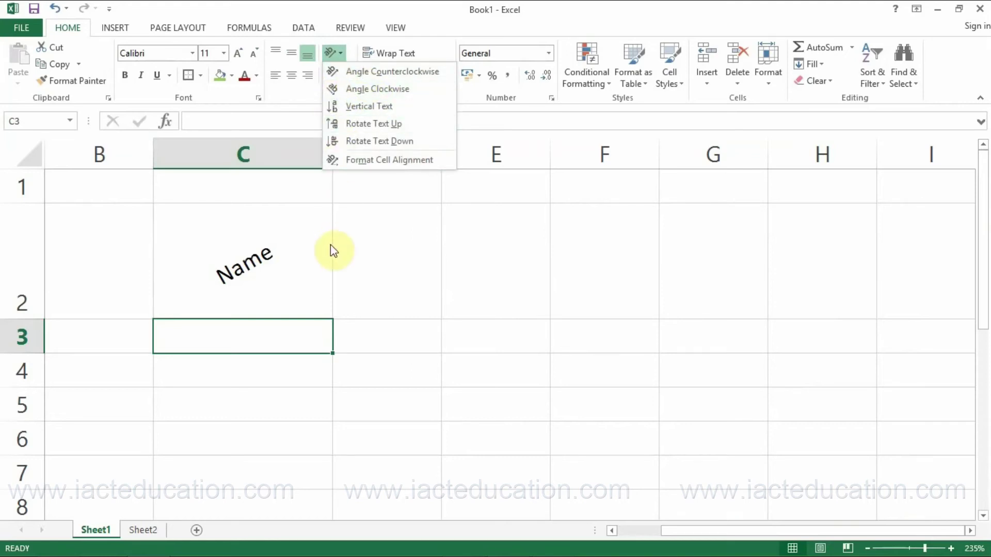
pyautogui.click(251, 282)
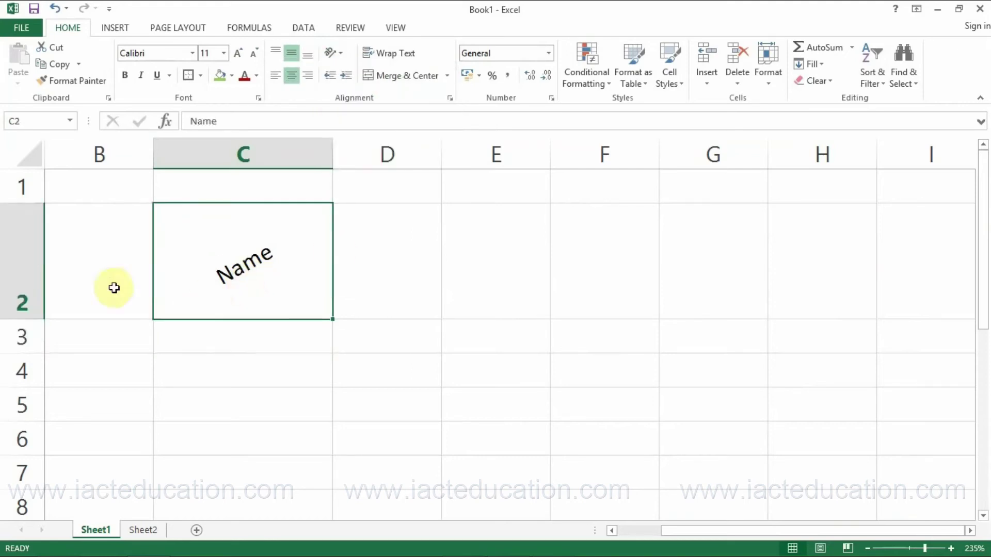
# Step: Enter the heading "Serial No." in cell B2
pyautogui.click(82, 278)
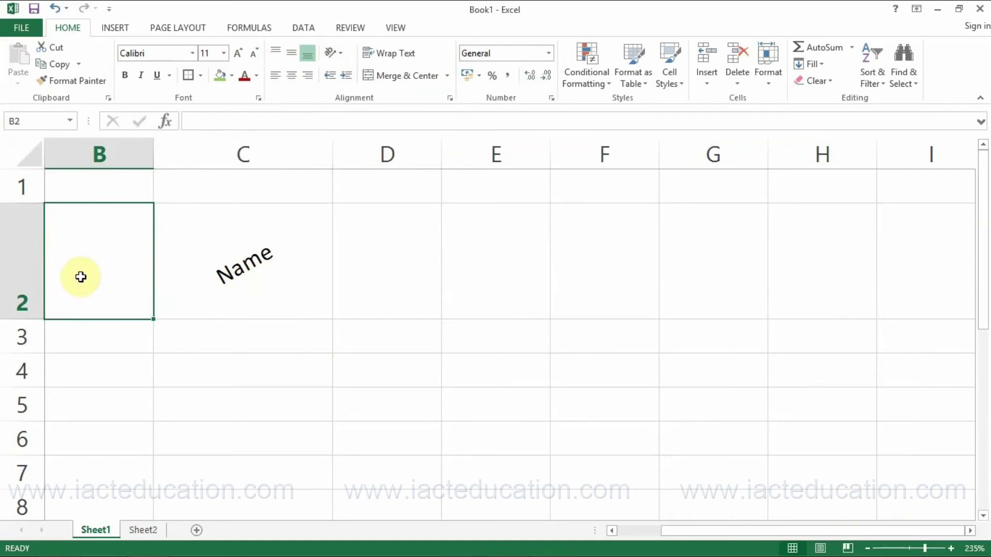
pyautogui.write('Se')
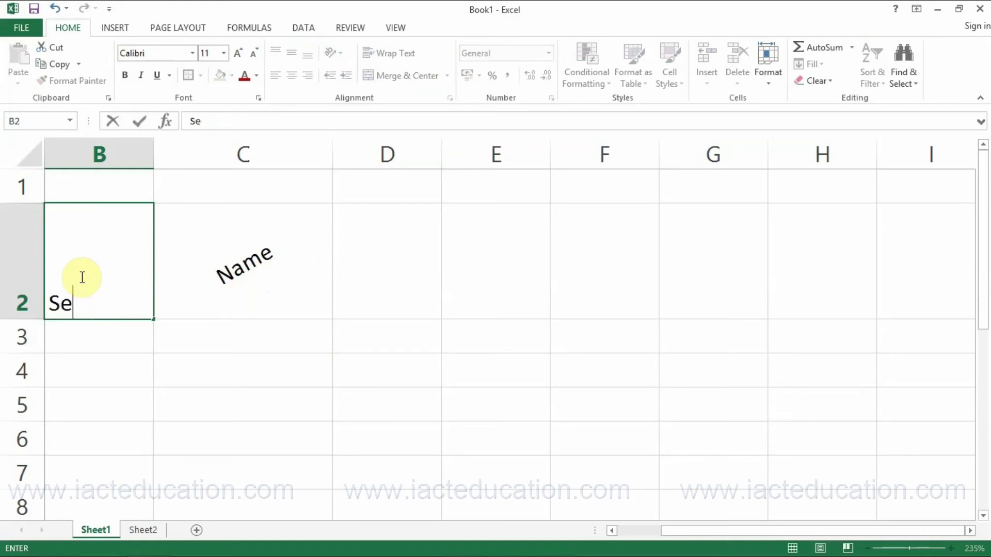
pyautogui.write('rial No.')
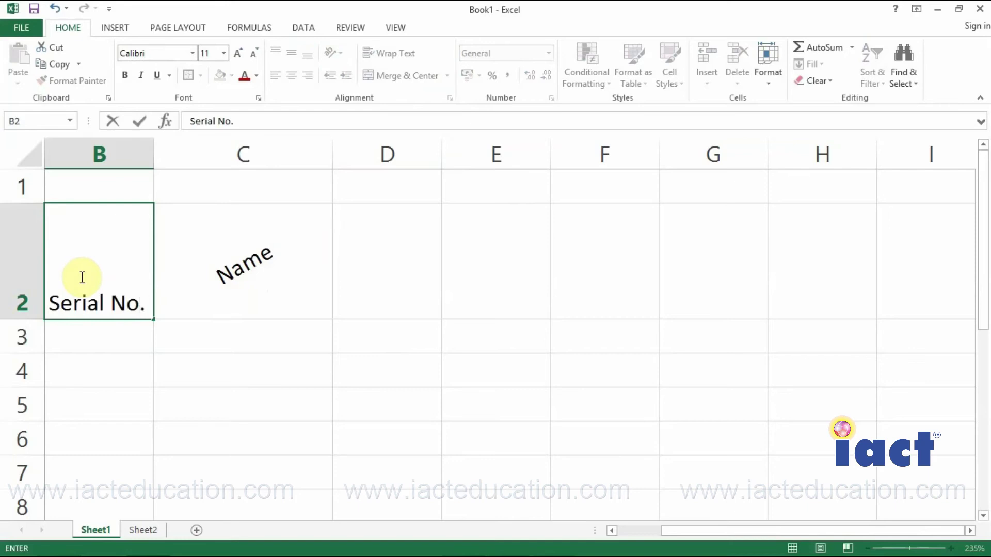
pyautogui.press('Return')
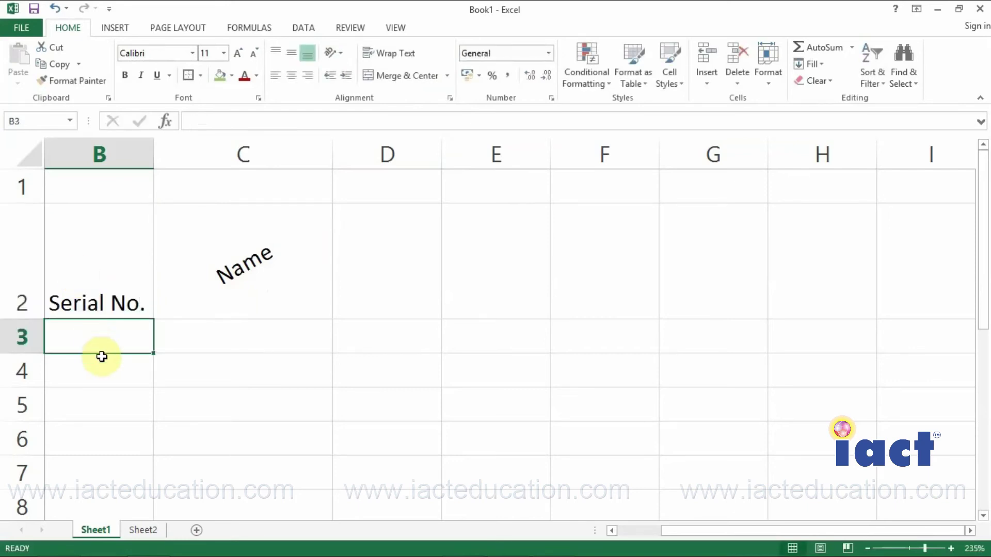
# Step: Enter the serial numbers 1, 2, 3 and 4 in cells B3 to B6
pyautogui.write('1')
pyautogui.press('Return')
pyautogui.write('2')
pyautogui.press('Return')
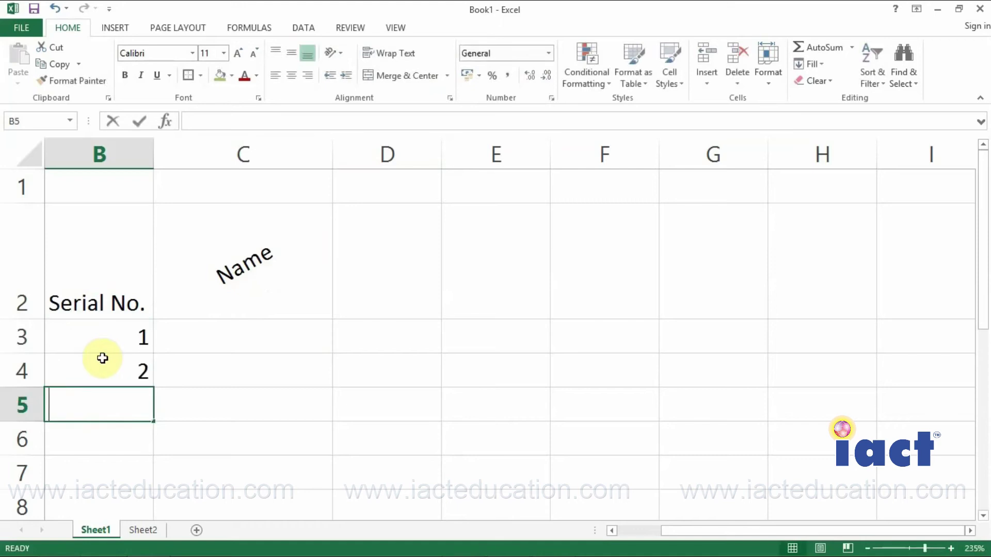
pyautogui.write('3')
pyautogui.press('Return')
pyautogui.write('4')
pyautogui.press('Return')
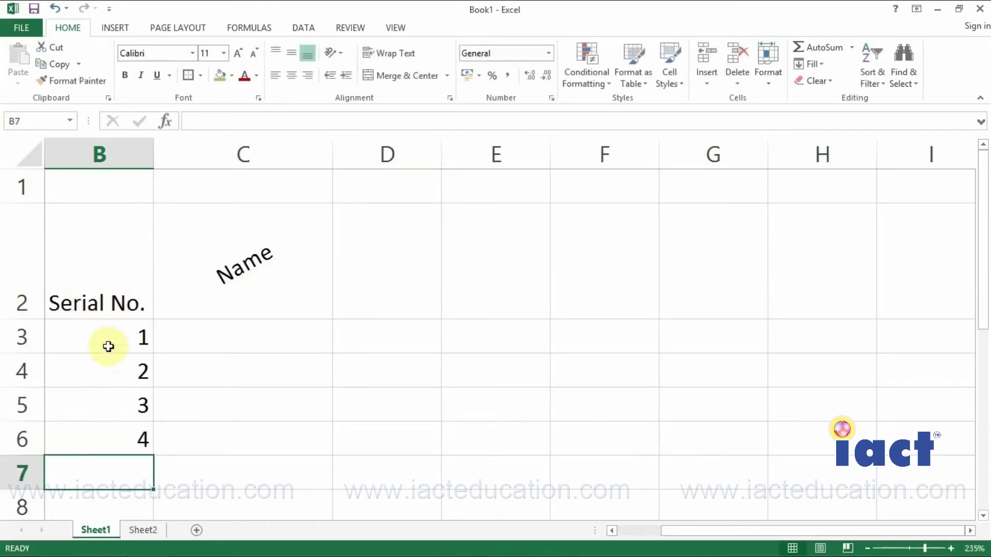
# Step: Rotate the "Serial No." heading in cell B2 upward and fit column B's width to its contents
pyautogui.moveTo(105, 275); pyautogui.dragTo(108, 338)
pyautogui.click(105, 275)
pyautogui.click(335, 53)
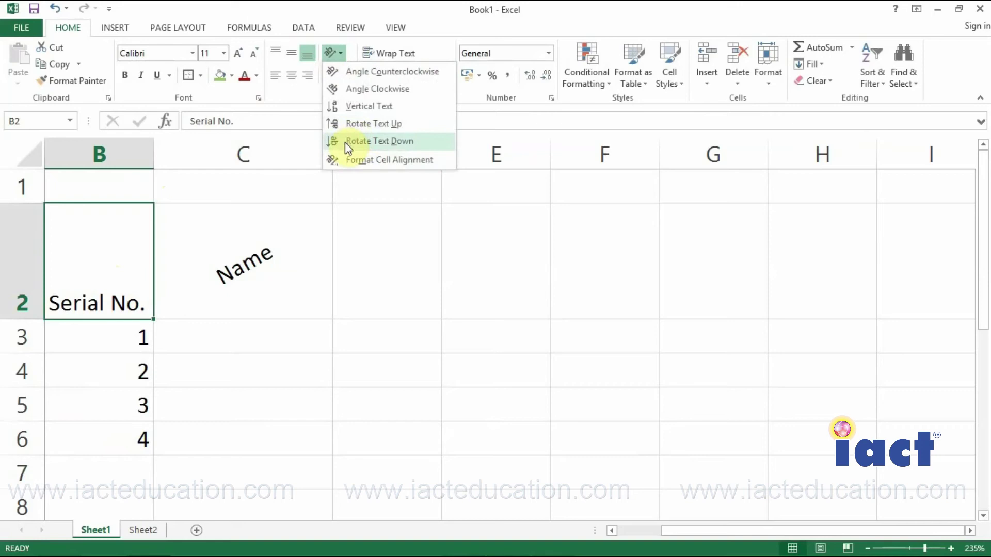
pyautogui.click(345, 124)
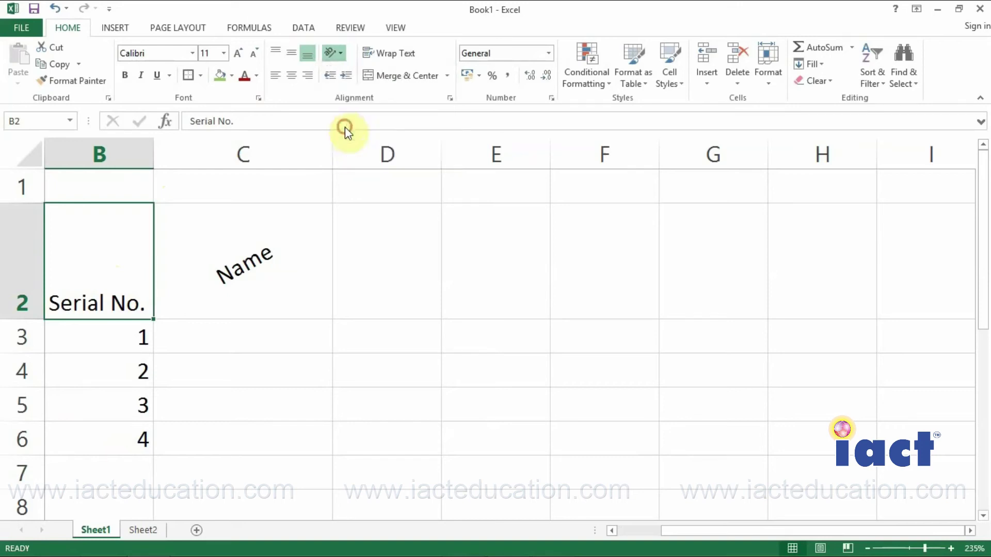
pyautogui.doubleClick(153, 154)
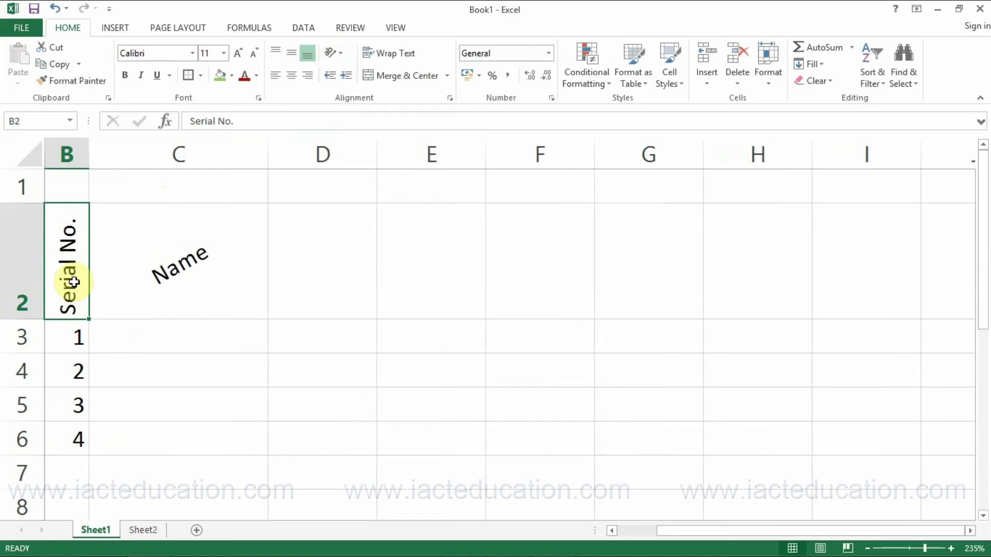
# Step: Review the text control options in the alignment settings of cell B2
pyautogui.click(448, 99)
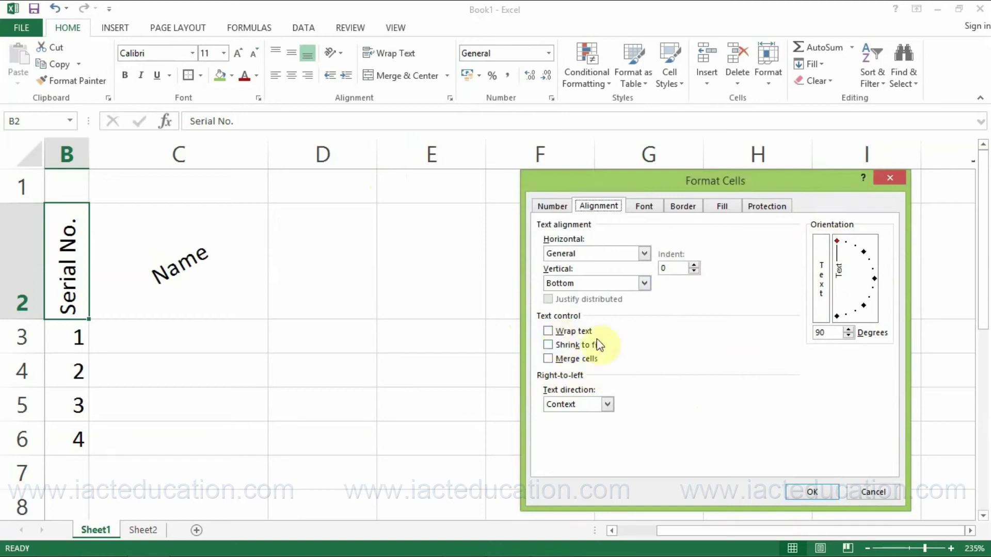
pyautogui.click(893, 176)
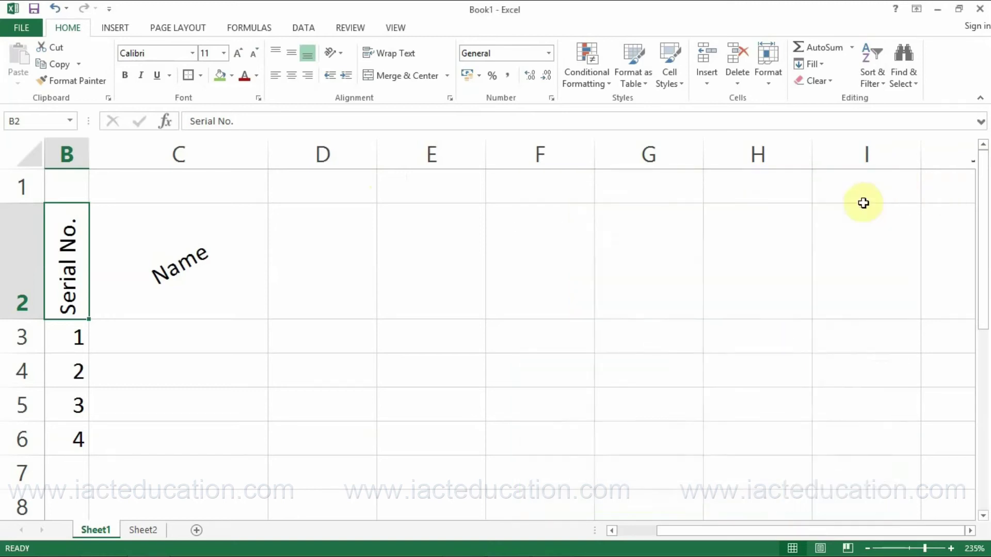
# Step: Enter four first names separated by spaces in cell E3
pyautogui.click(420, 346)
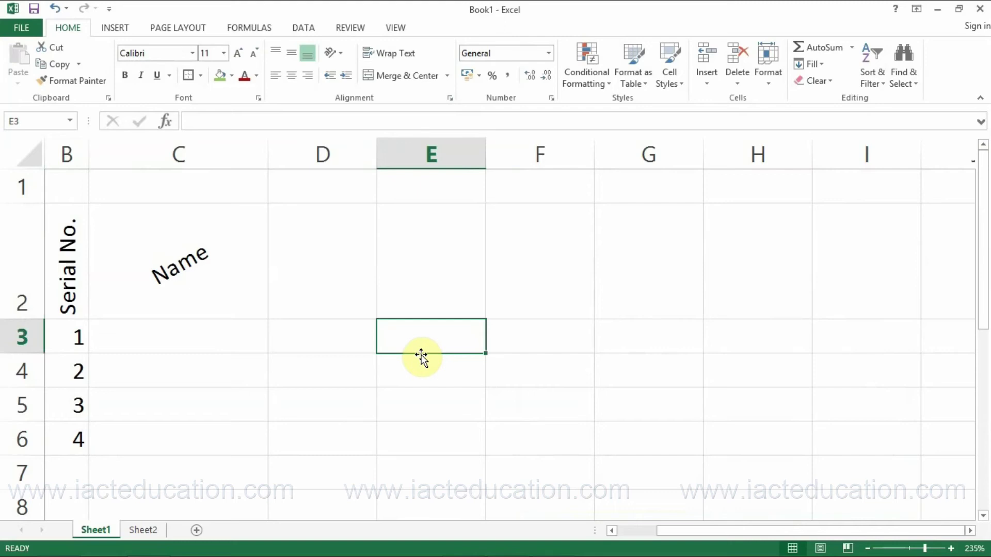
pyautogui.write('Amit')
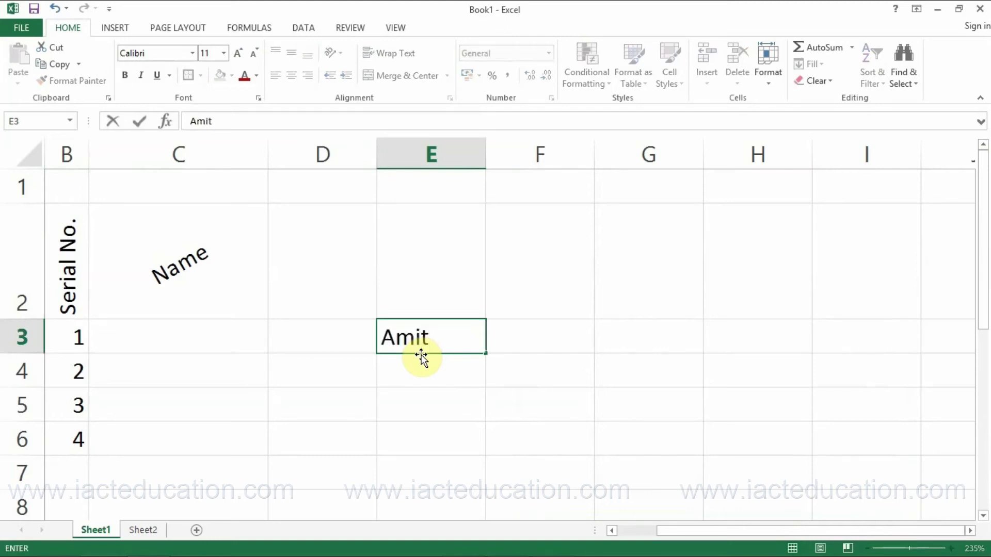
pyautogui.press('Return')
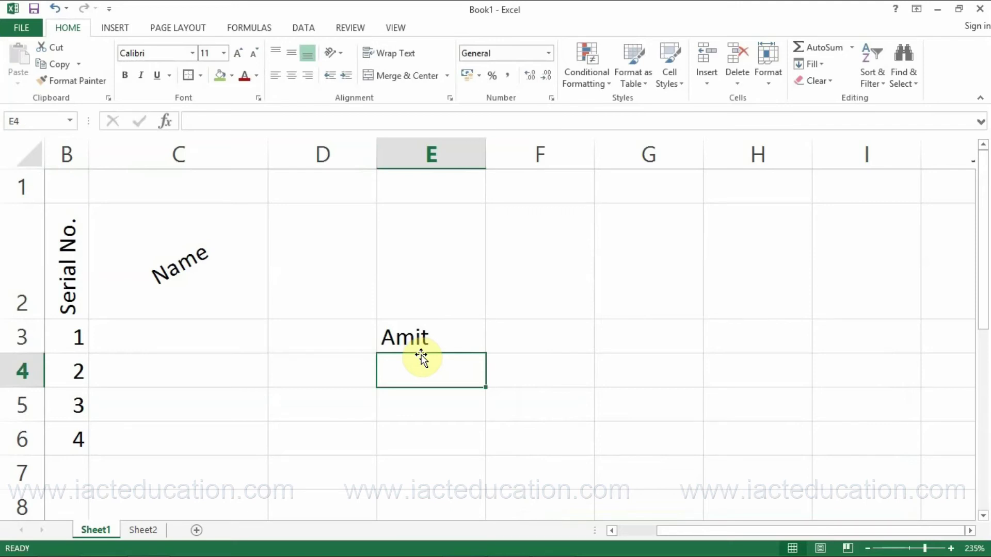
pyautogui.doubleClick(457, 337)
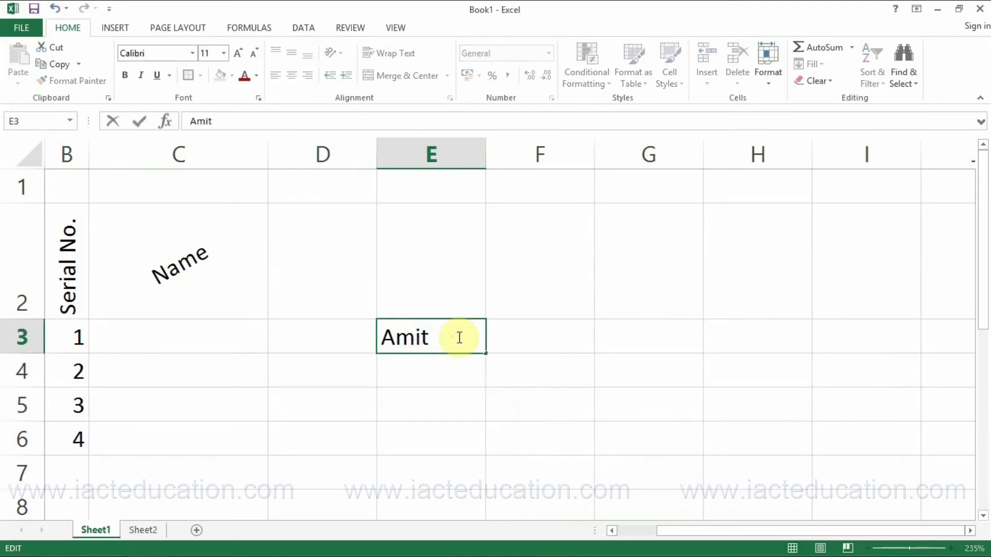
pyautogui.write('Mukes')
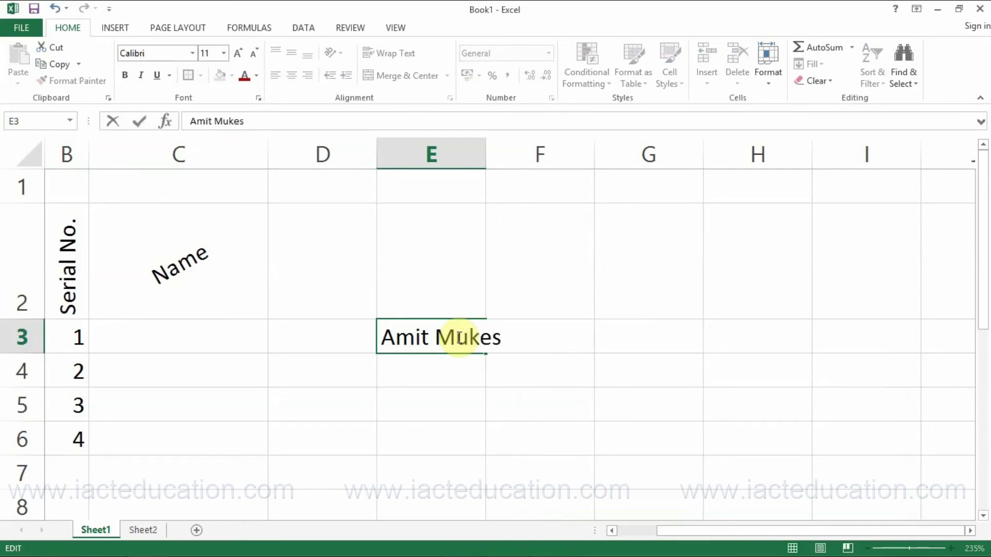
pyautogui.write('h Rak')
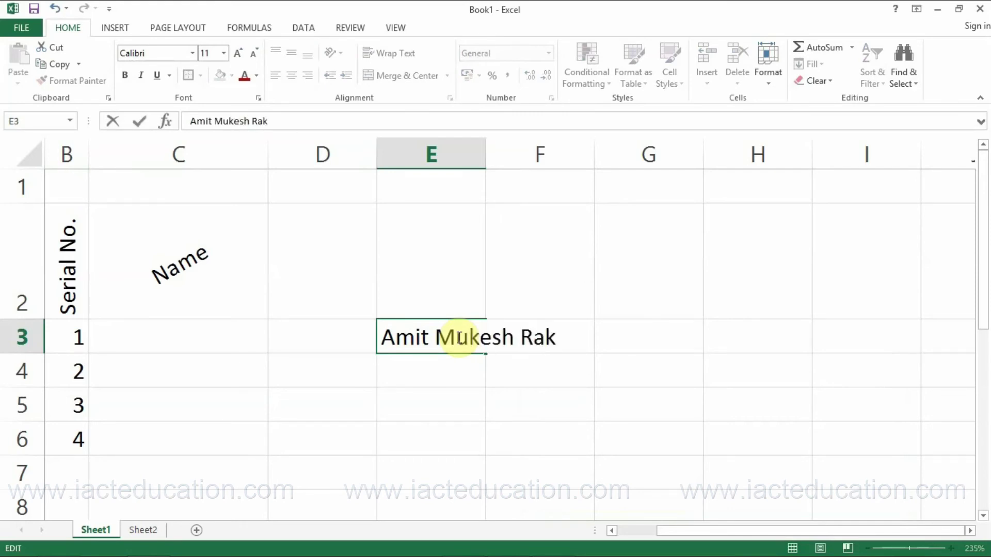
pyautogui.write('esh Sohan')
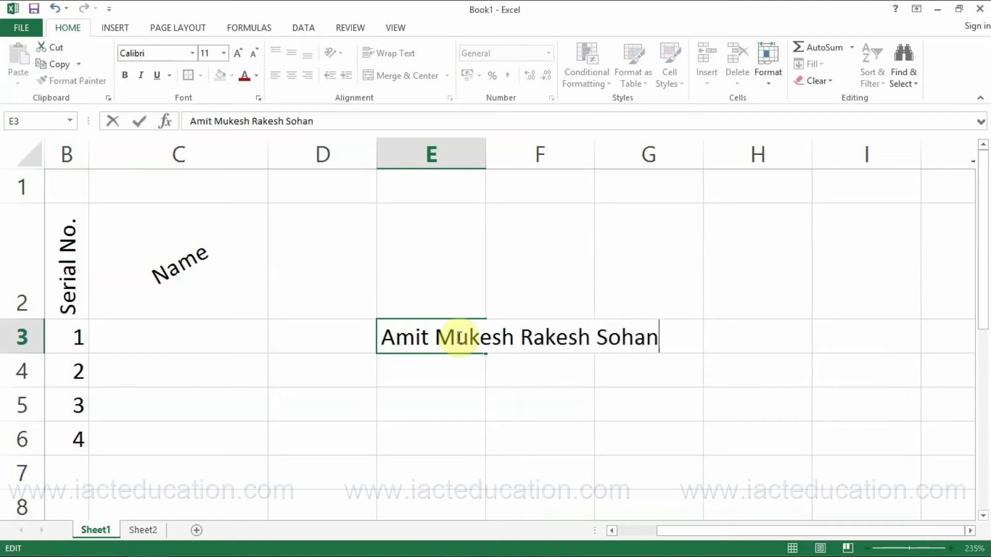
pyautogui.press('Return')
# Step: Wrap the text in cell E3, and try column E narrower and then wide enough for three names per line
pyautogui.click(457, 337)
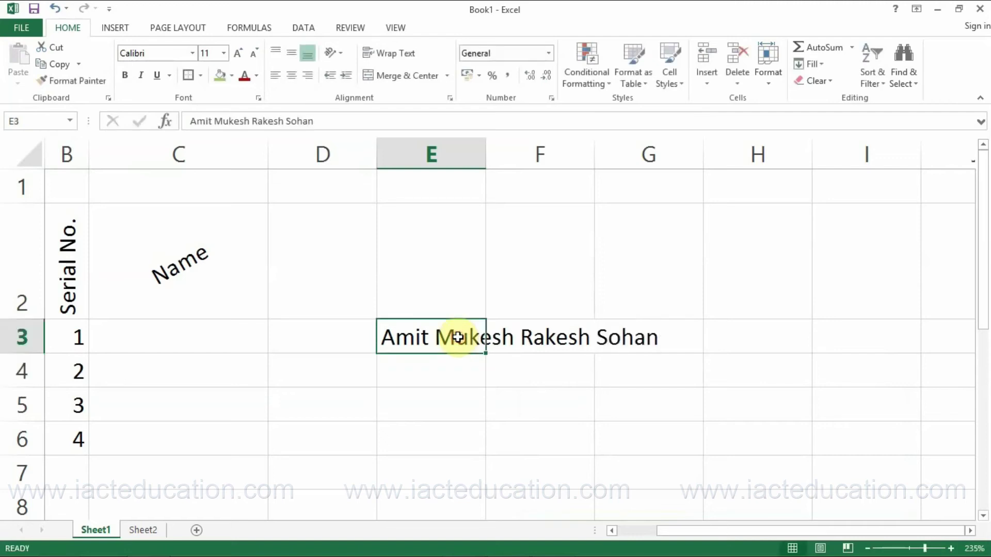
pyautogui.click(388, 53)
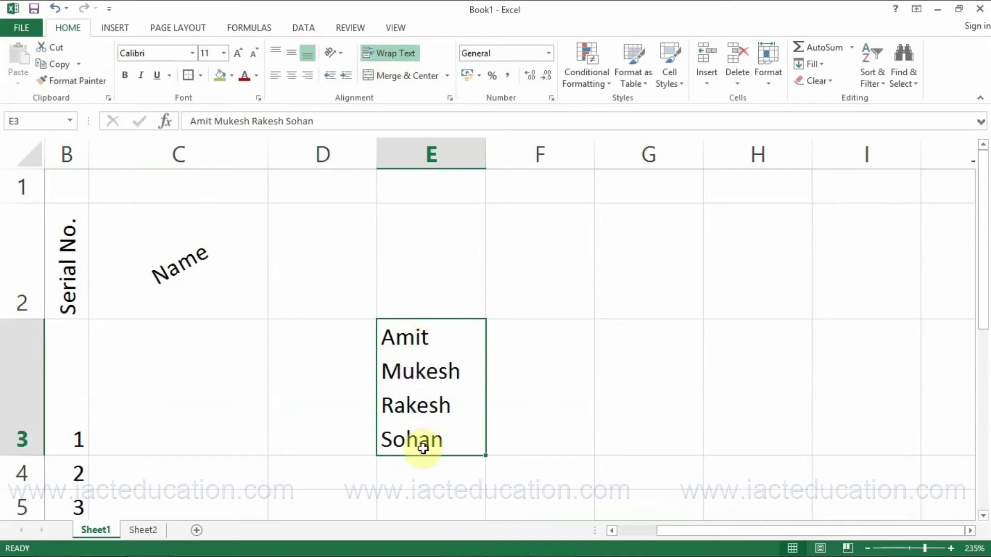
pyautogui.moveTo(485, 159); pyautogui.dragTo(449, 157)
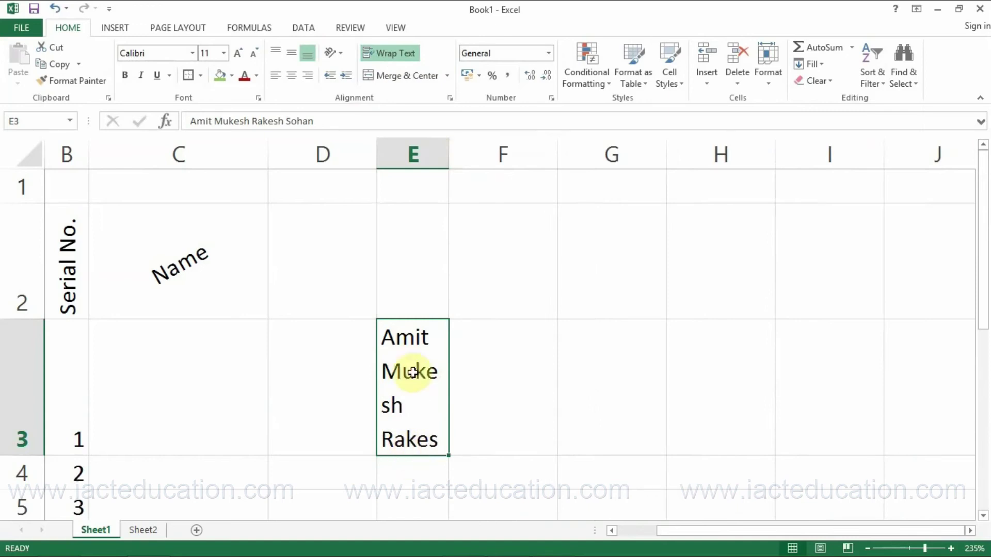
pyautogui.moveTo(447, 155); pyautogui.dragTo(611, 160)
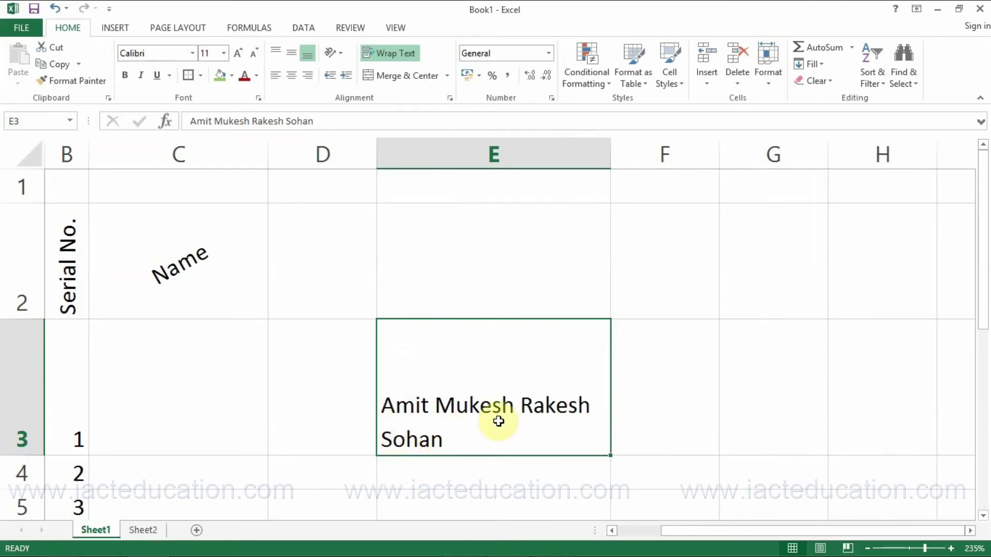
# Step: Clear cell E3 and enter a single first name in it
pyautogui.press('Delete')
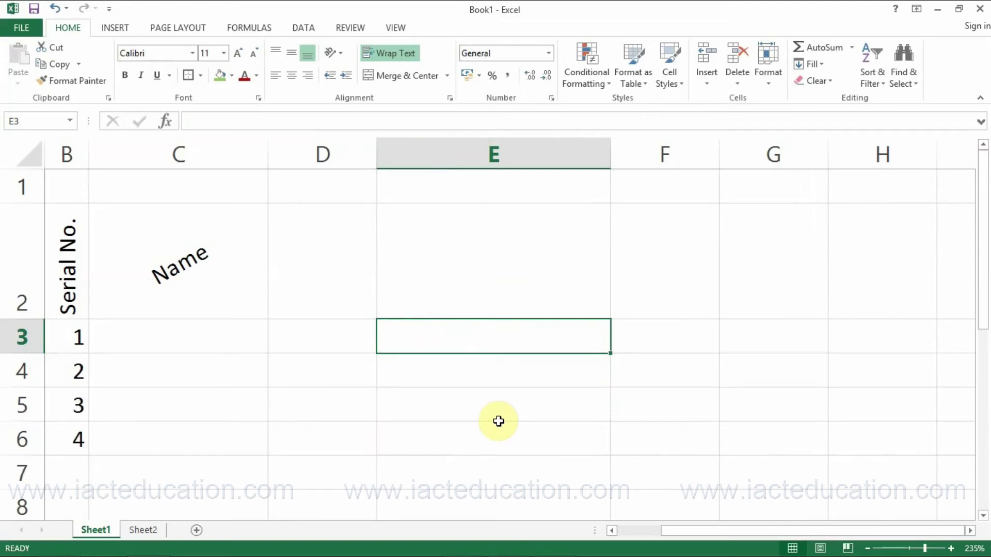
pyautogui.write('Amit')
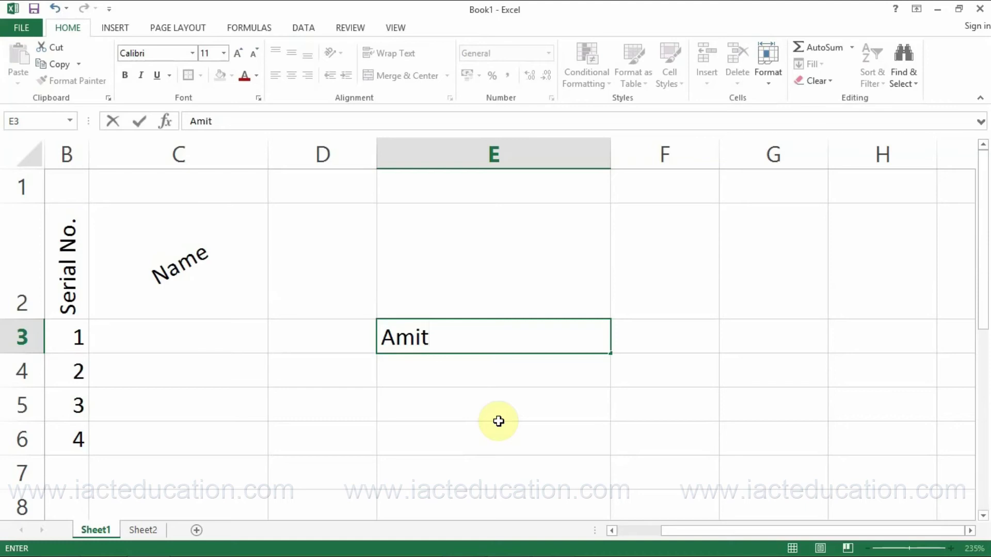
pyautogui.press('Return')
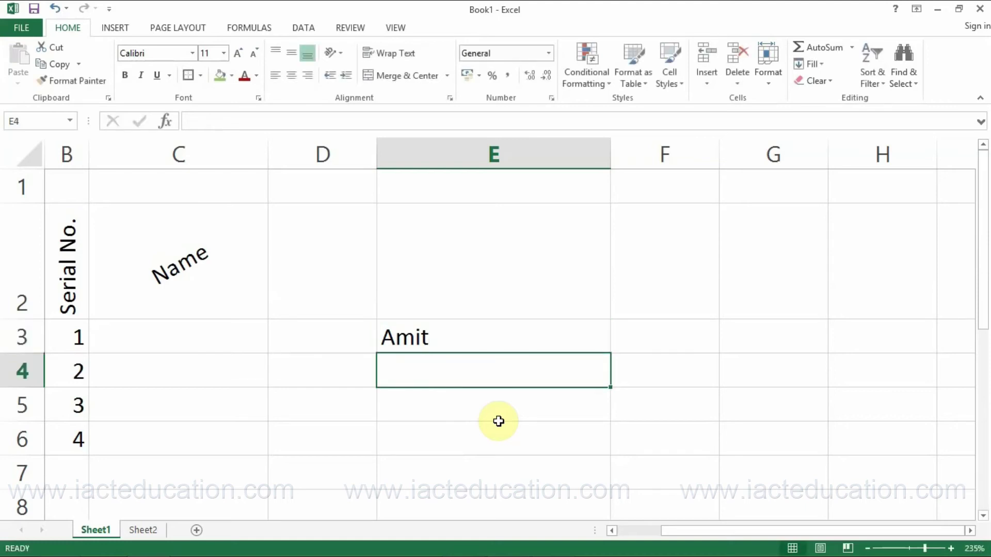
# Step: Write the note "ALT + Enter" in cell E4 and erase it again
pyautogui.write('ALT')
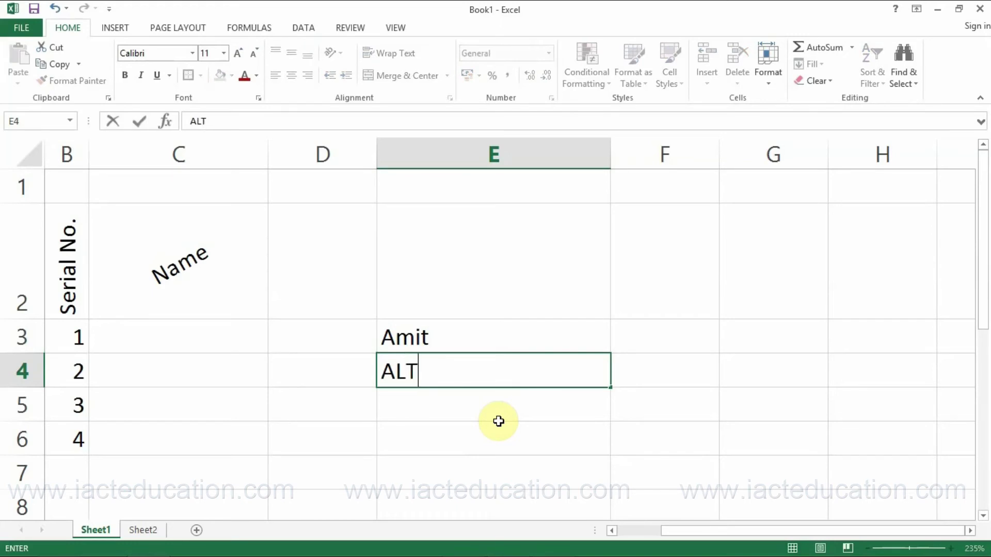
pyautogui.write(' + Enter')
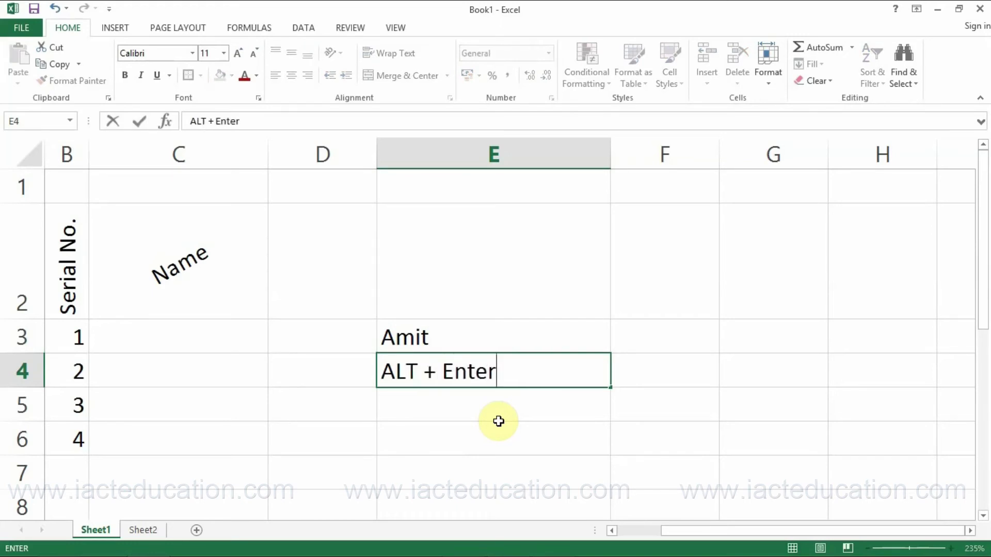
pyautogui.press('BackSpace')
pyautogui.press('BackSpace')
pyautogui.press('BackSpace')
pyautogui.press('BackSpace')
pyautogui.press('BackSpace')
pyautogui.press('BackSpace')
pyautogui.press('BackSpace')
pyautogui.press('BackSpace')
pyautogui.press('BackSpace')
pyautogui.press('BackSpace')
pyautogui.press('BackSpace')
# Step: Add three more first names below the existing one in cell E3, each on its own line within the cell
pyautogui.click(475, 335)
pyautogui.doubleClick(478, 338)
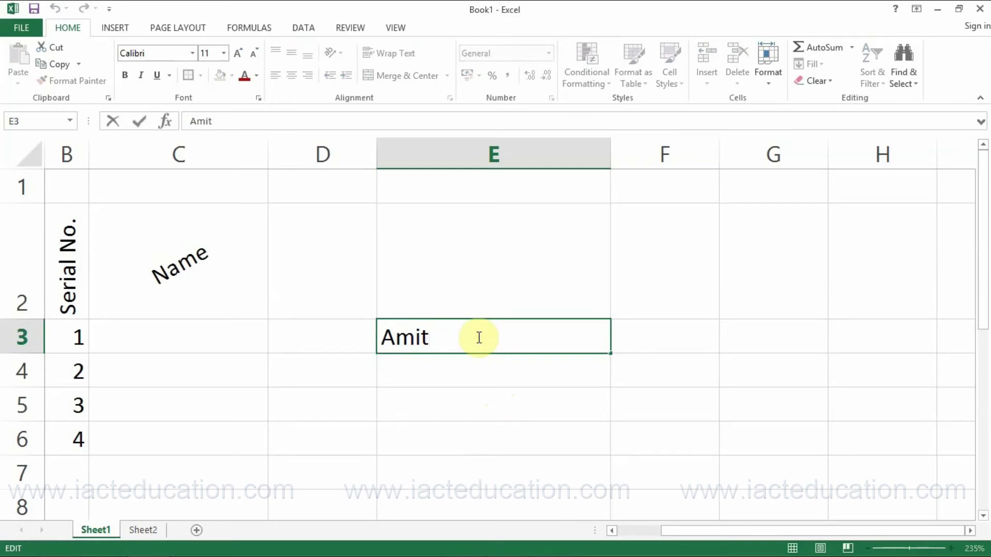
pyautogui.hotkey('alt', 'Return')
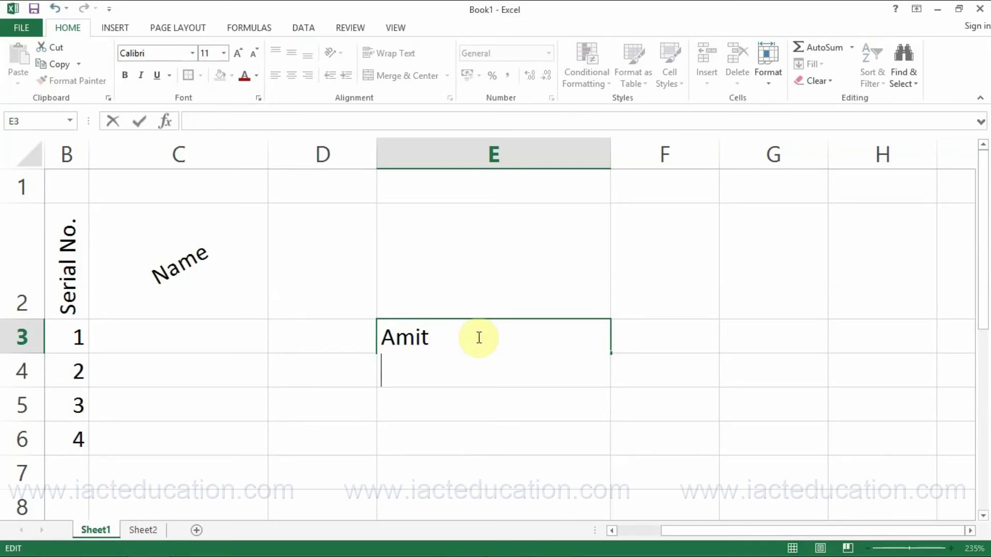
pyautogui.write('Sumit')
pyautogui.hotkey('alt', 'Return')
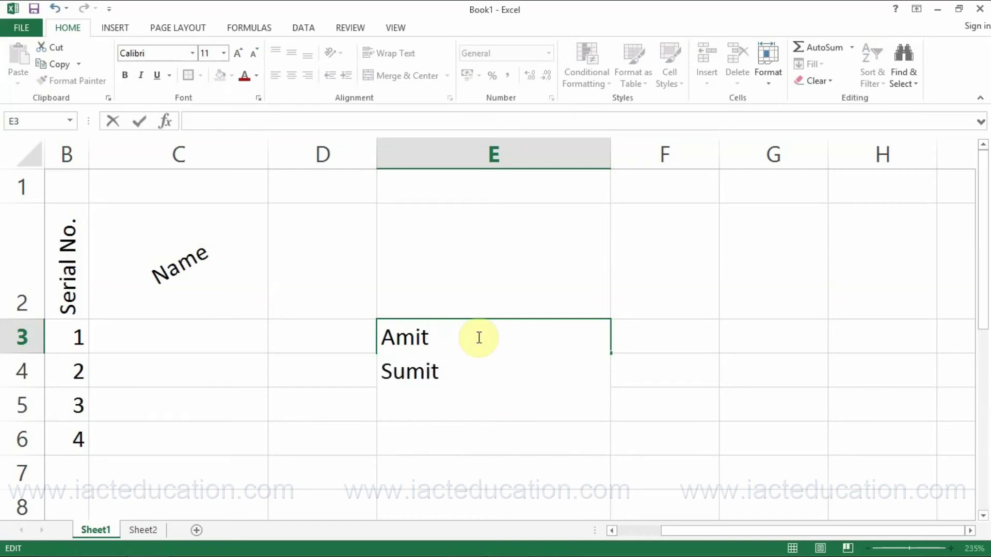
pyautogui.write('Mohit')
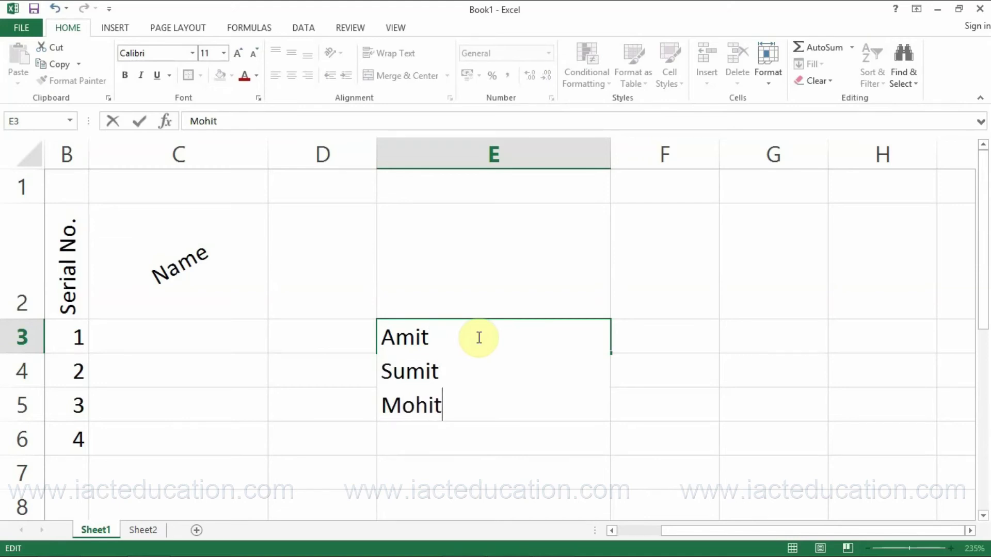
pyautogui.hotkey('alt', 'Return')
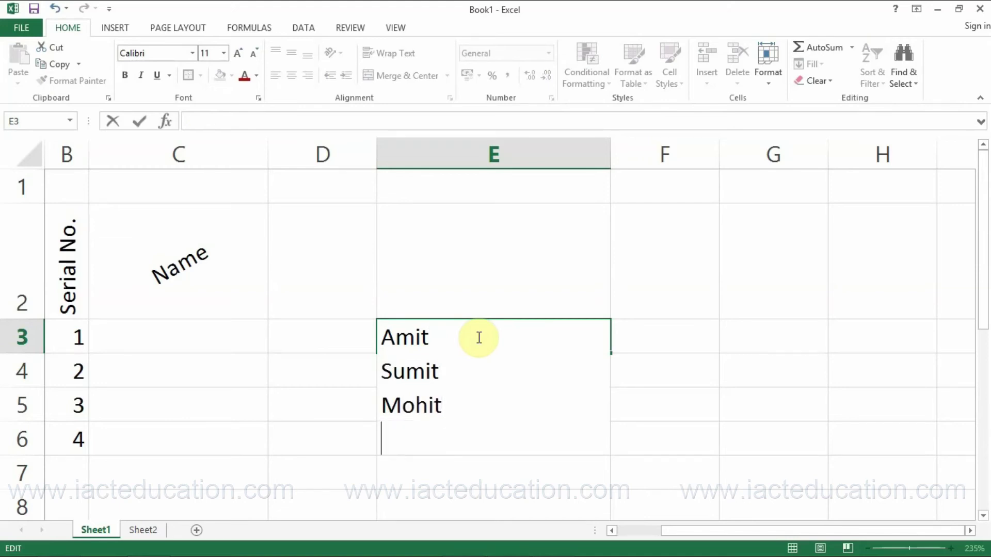
pyautogui.write('Rakesh')
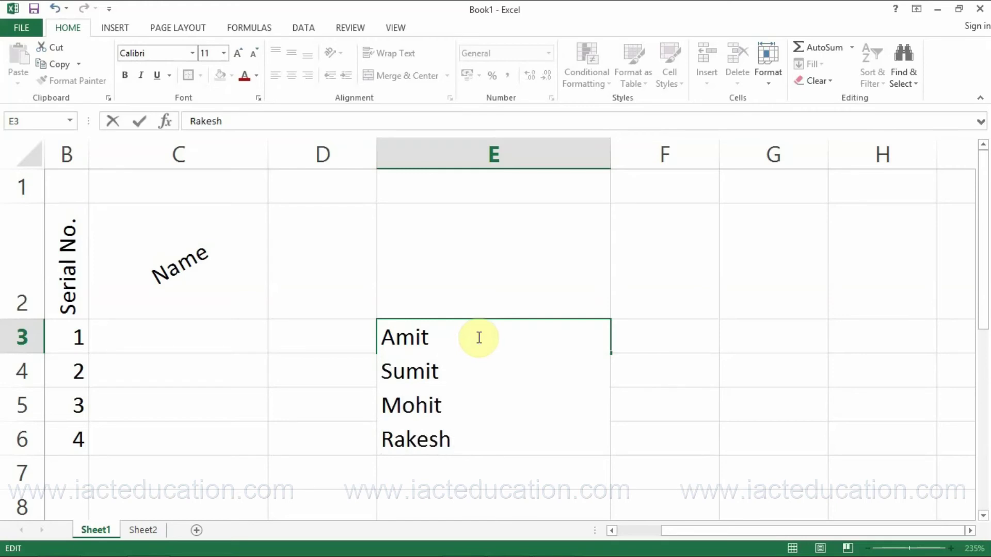
pyautogui.press('Return')
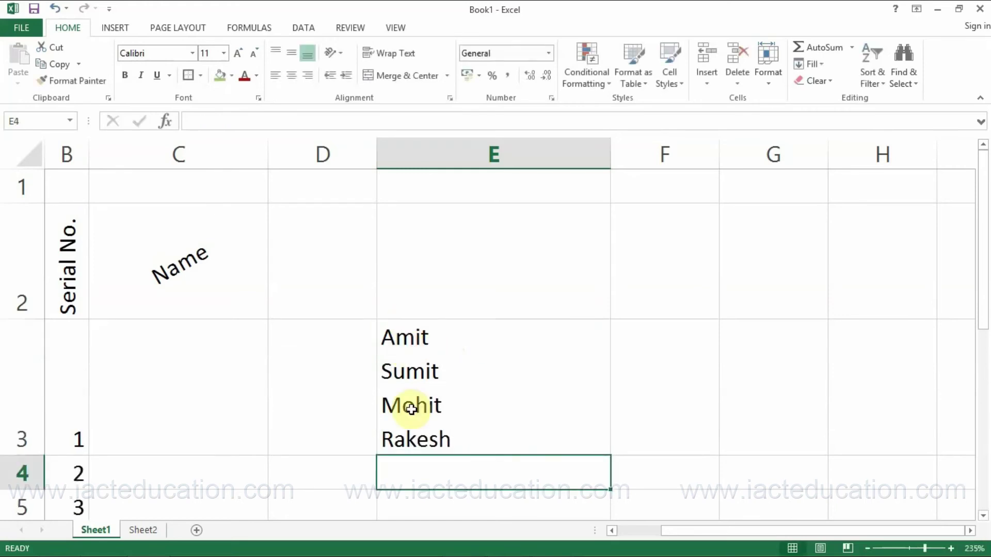
# Step: Widen column E and narrow it again to test the manual line breaks in cell E3
pyautogui.moveTo(610, 162); pyautogui.dragTo(713, 161)
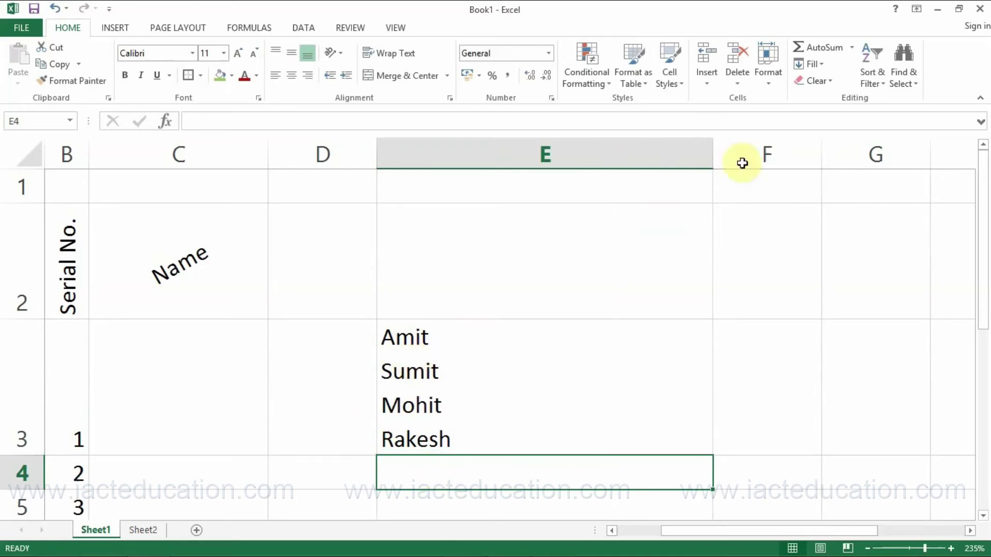
pyautogui.moveTo(712, 150); pyautogui.dragTo(566, 161)
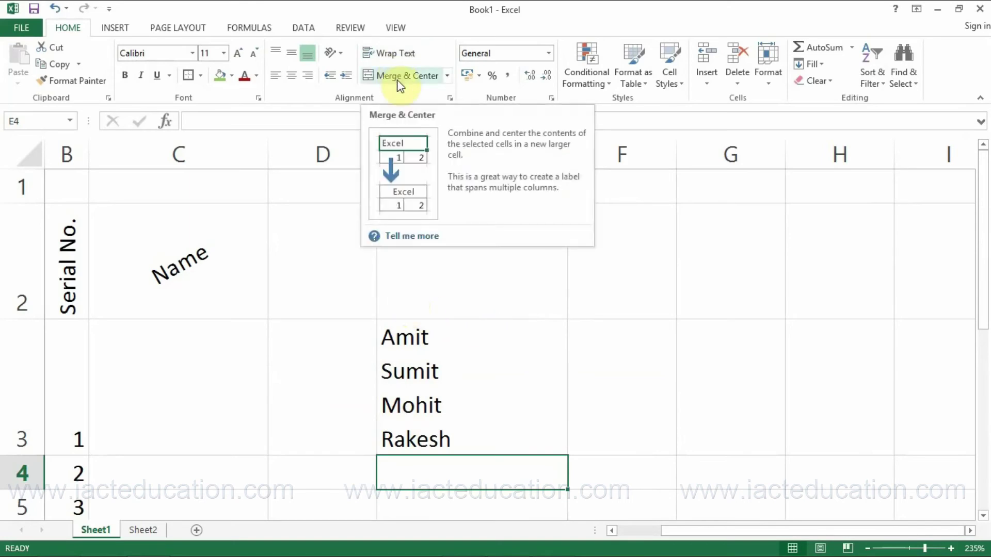
# Step: Examine the Shrink to fit and Merge cells options in the alignment settings of cell E4
pyautogui.click(450, 97)
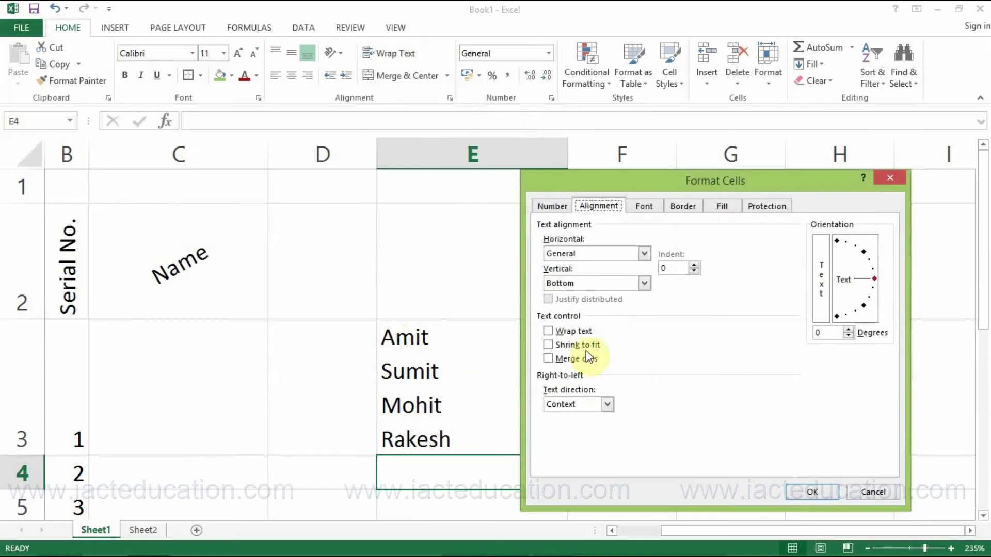
pyautogui.click(898, 179)
# Step: Enter a person's full name in cell E20 and select that cell
pyautogui.scroll(-6, 367, 376)
pyautogui.scroll(1, 367, 376)
pyautogui.click(405, 322)
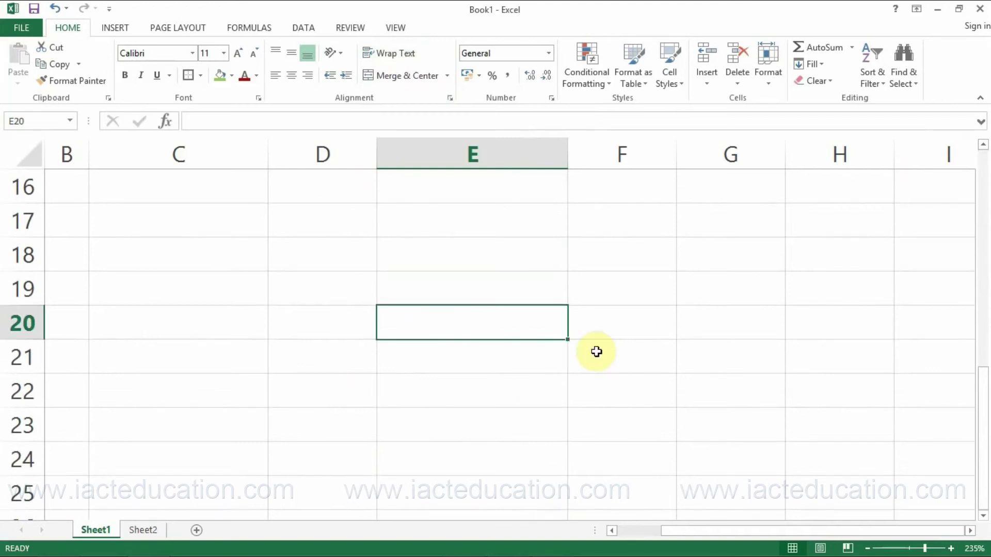
pyautogui.write('Suj')
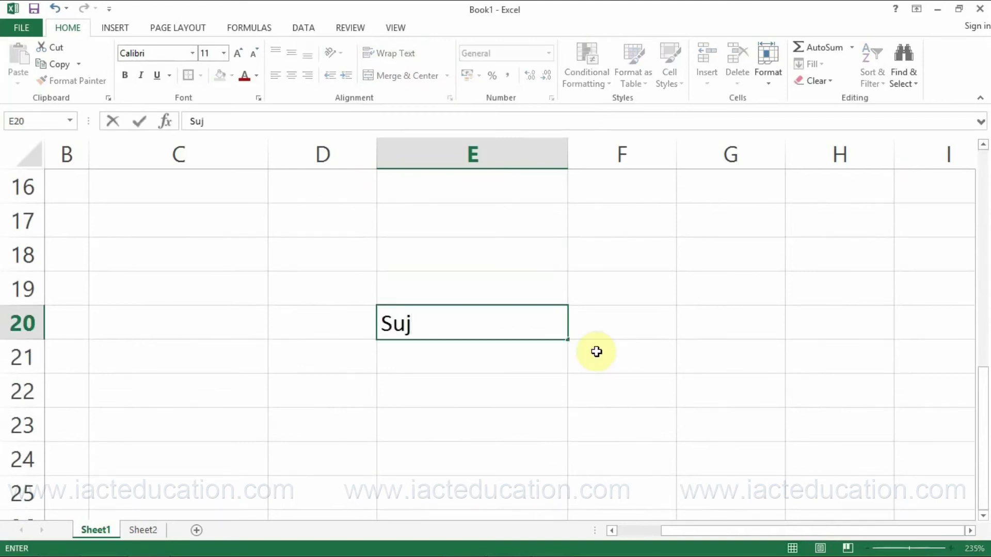
pyautogui.write('eet kumar singh')
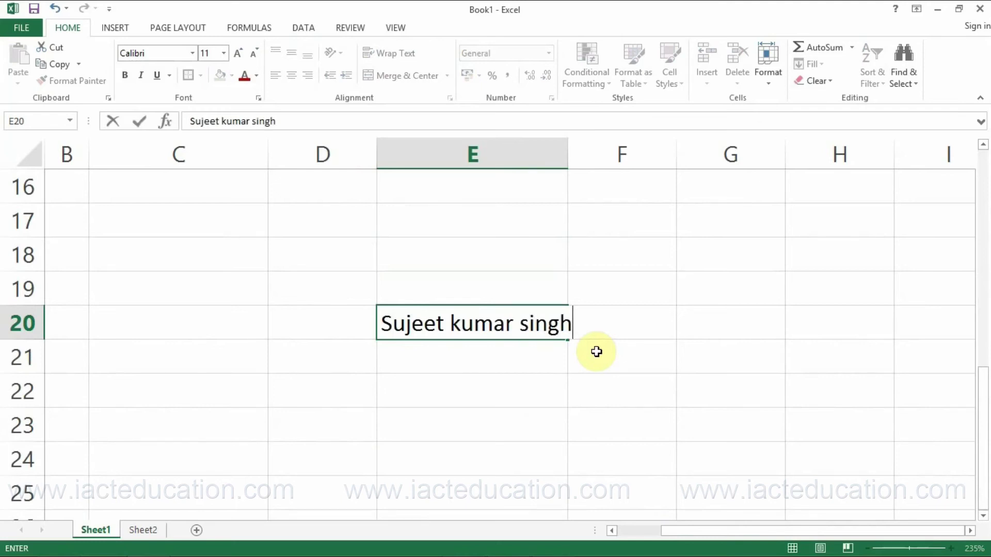
pyautogui.press('Return')
pyautogui.click(504, 325)
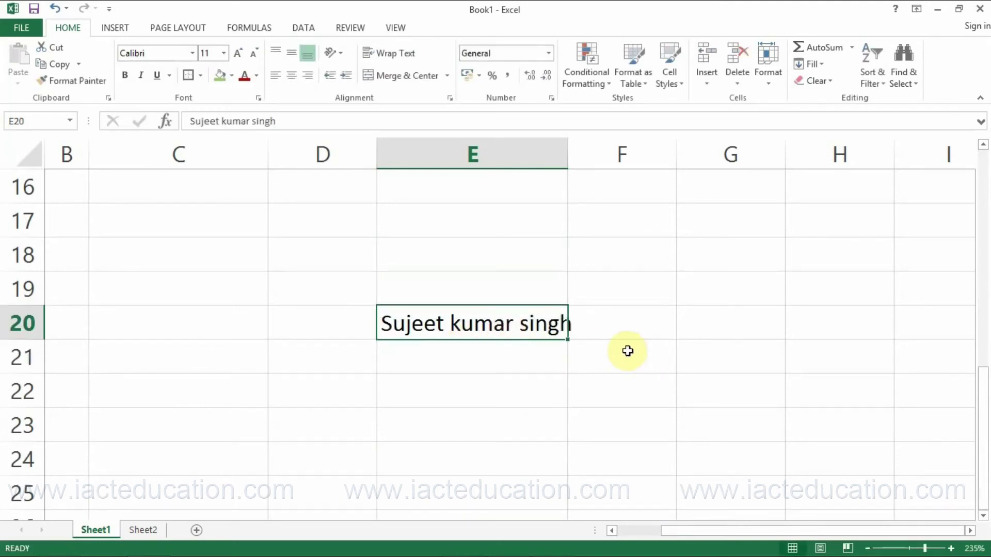
# Step: Narrow column E until the full name in E20 overflows, and apply Shrink to fit to that cell
pyautogui.moveTo(570, 159); pyautogui.dragTo(519, 149)
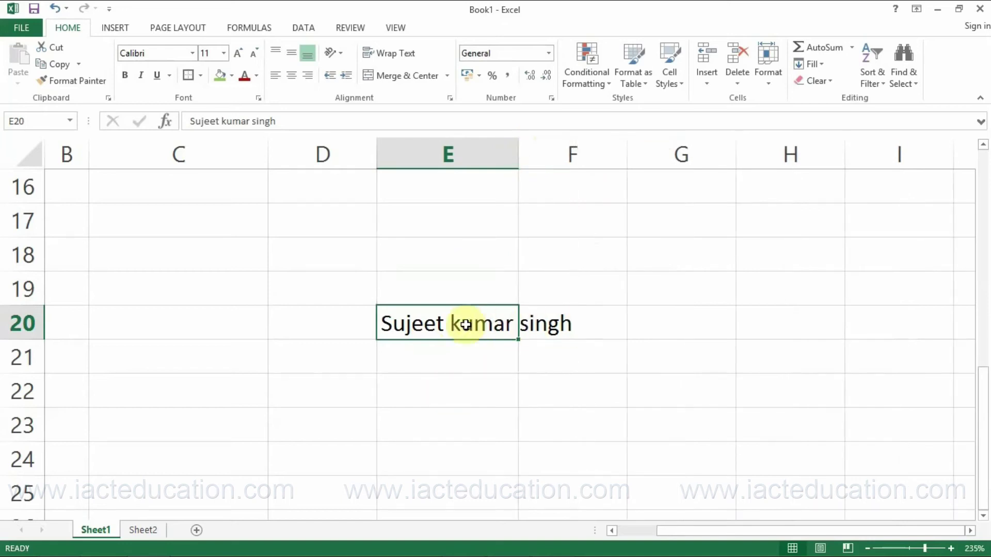
pyautogui.click(450, 99)
pyautogui.click(593, 345)
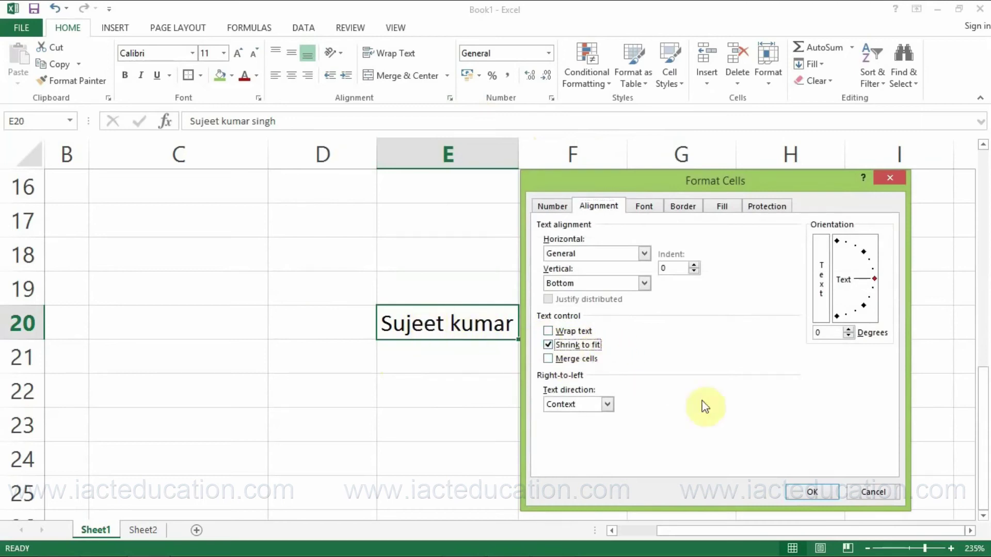
pyautogui.click(819, 494)
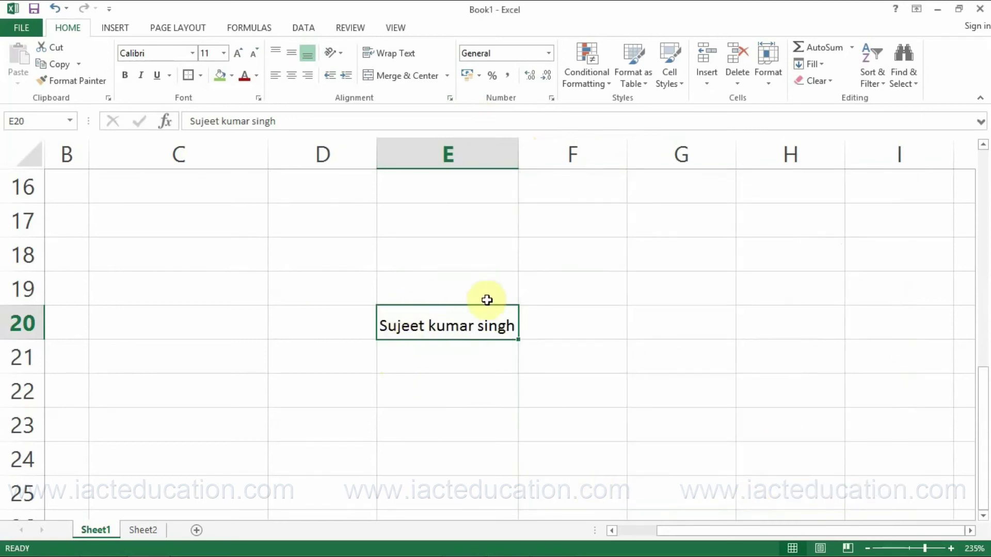
# Step: Narrow and re-widen column E to test the shrunken text in E20, and review the cell's Shrink to fit setting
pyautogui.moveTo(517, 156); pyautogui.dragTo(458, 163)
pyautogui.moveTo(459, 164); pyautogui.dragTo(557, 170)
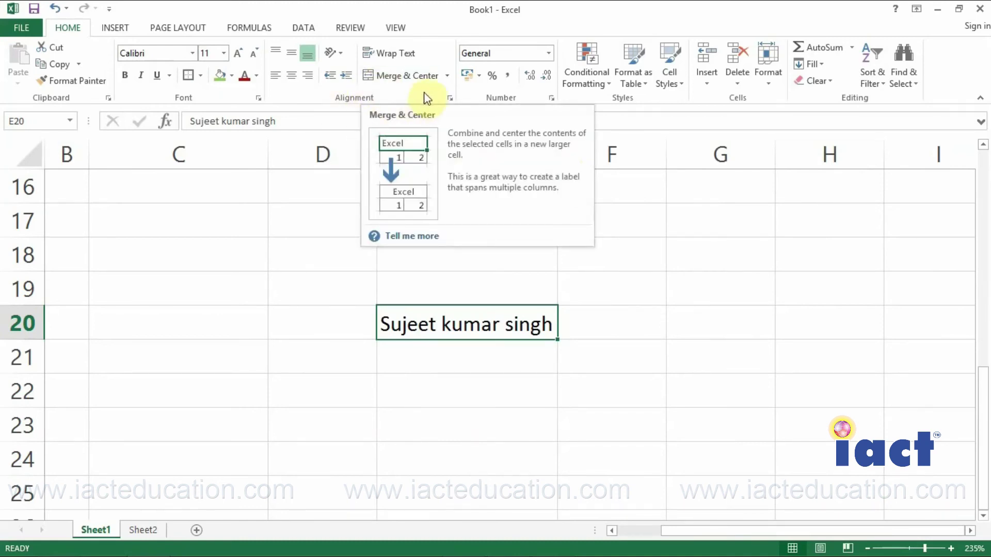
pyautogui.click(449, 98)
pyautogui.click(560, 347)
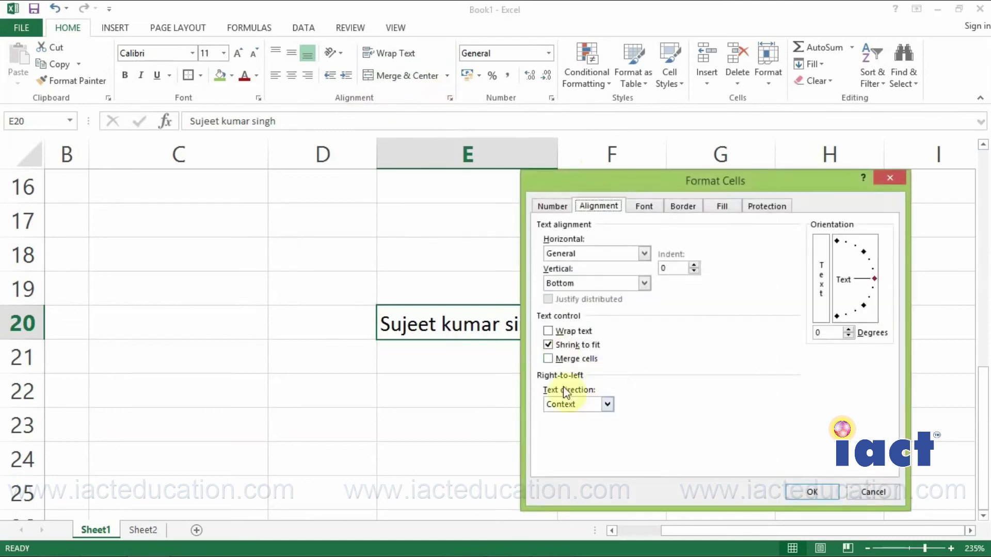
pyautogui.click(890, 180)
# Step: Clear all contents and formatting from the entire sheet and auto-fit the height of row 2
pyautogui.scroll(5, 121, 327)
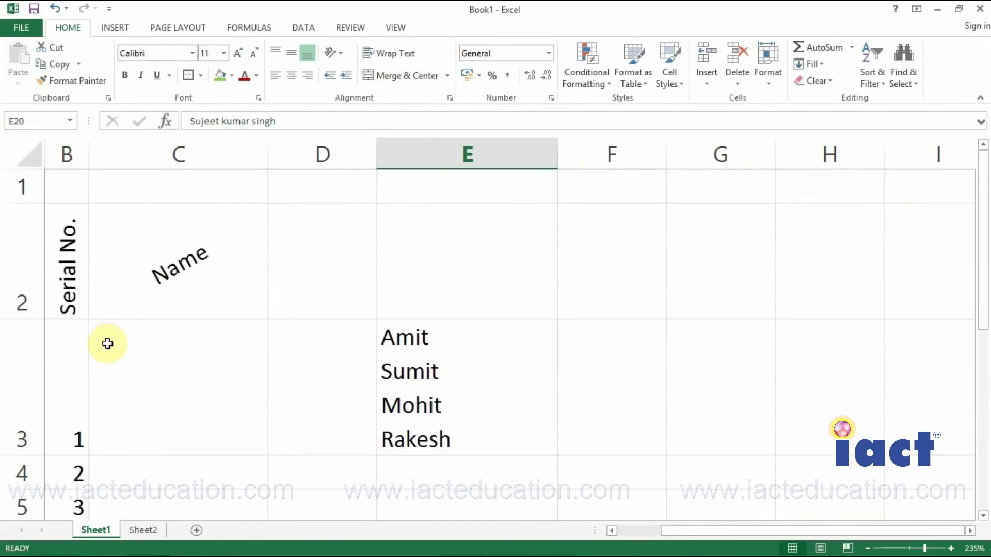
pyautogui.click(68, 242)
pyautogui.hotkey('ctrl', 'a')
pyautogui.scroll(-1, 67, 237)
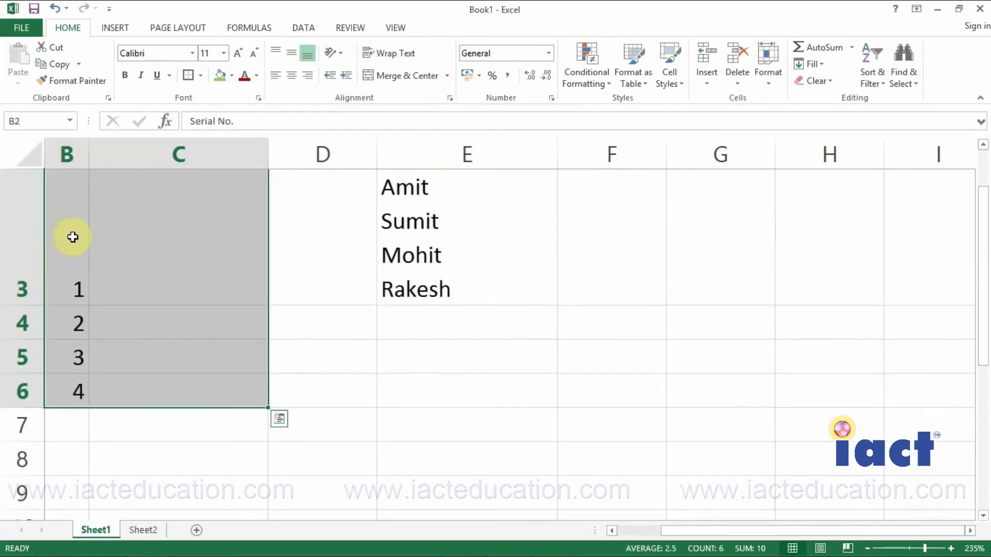
pyautogui.hotkey('ctrl', 'a')
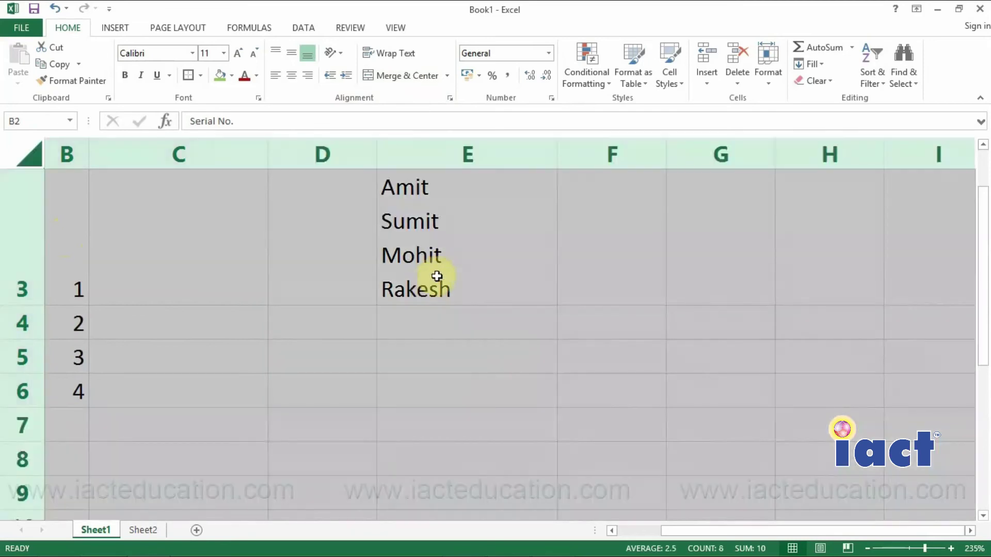
pyautogui.click(820, 81)
pyautogui.click(826, 100)
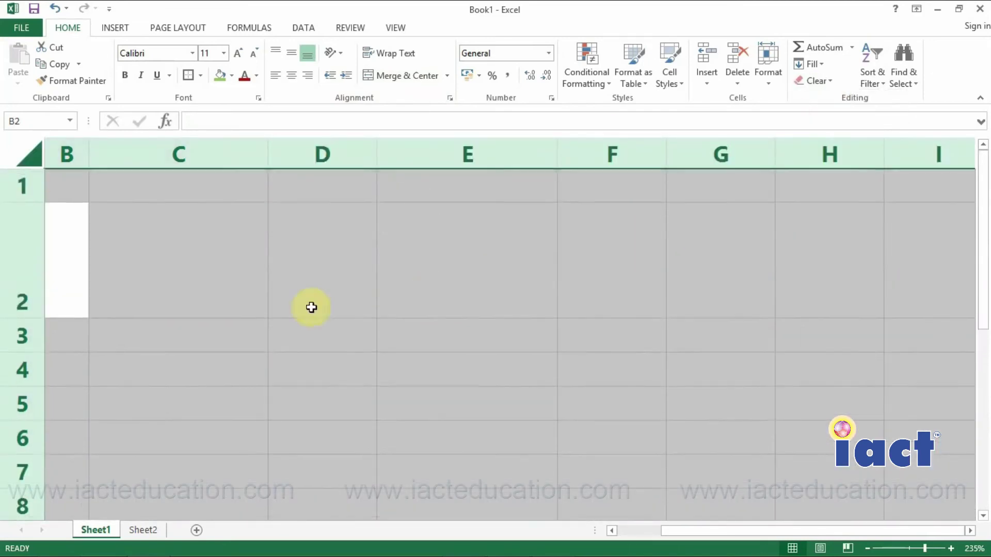
pyautogui.click(155, 294)
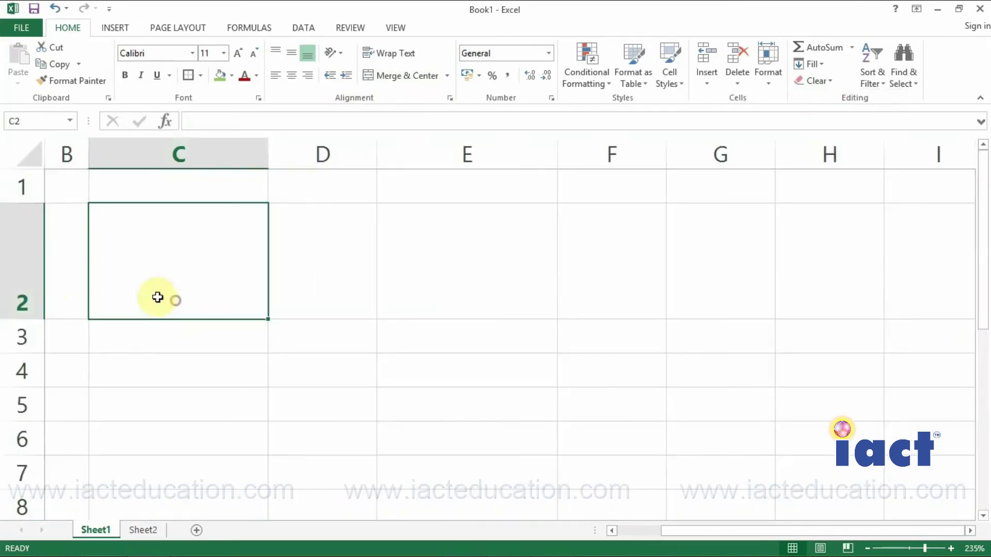
pyautogui.doubleClick(9, 320)
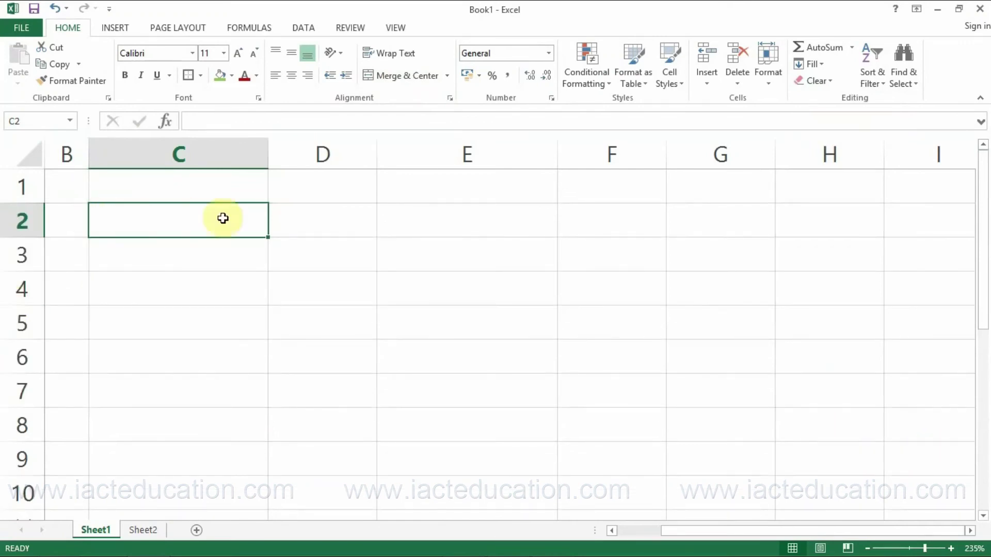
# Step: Merge and center cells C1:D1 and enter the heading "Name" in the merged cell
pyautogui.moveTo(214, 190); pyautogui.dragTo(305, 188)
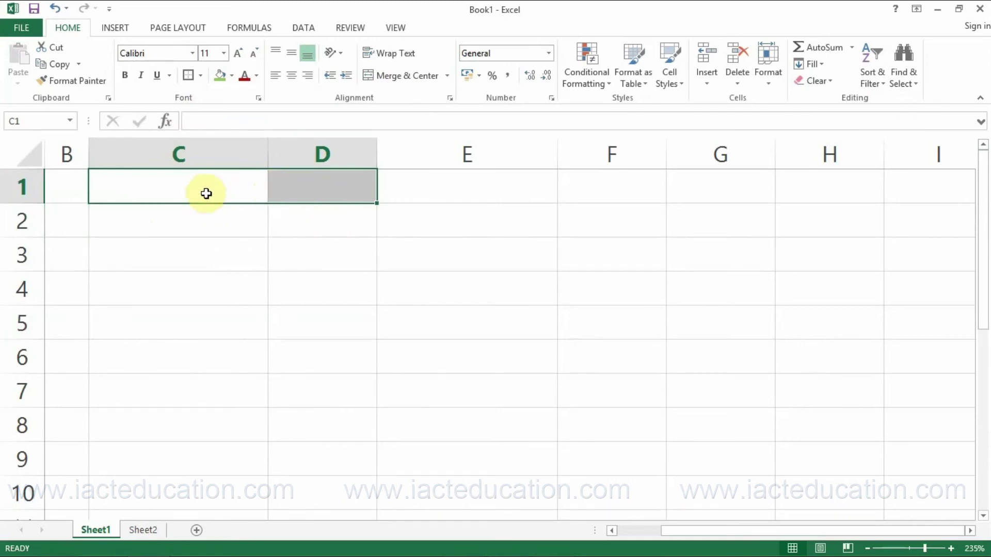
pyautogui.click(398, 76)
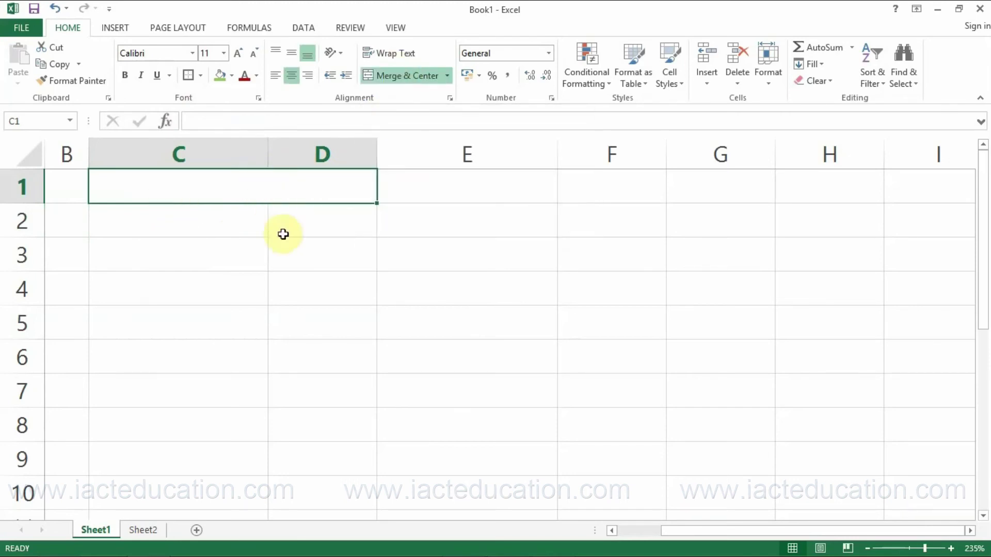
pyautogui.write('Name')
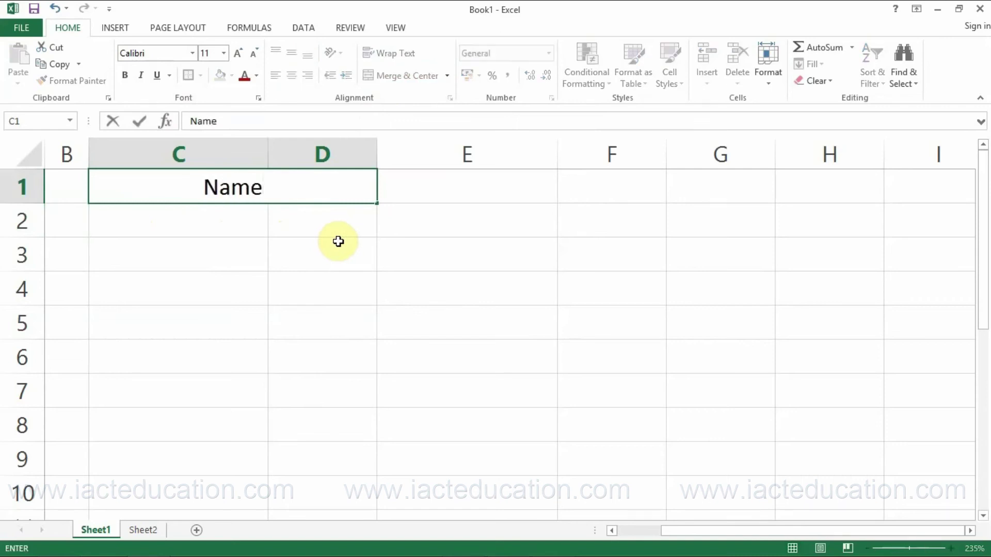
pyautogui.press('Return')
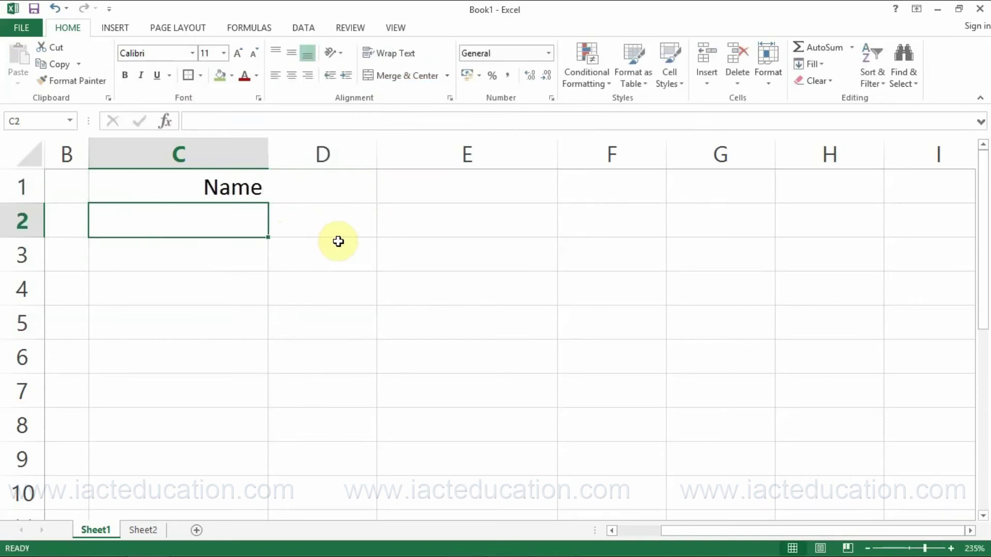
# Step: Apply Merge Cells to the Name heading in C1:D1, unmerge it, and merge the two cells again with Merge Cells
pyautogui.click(226, 187)
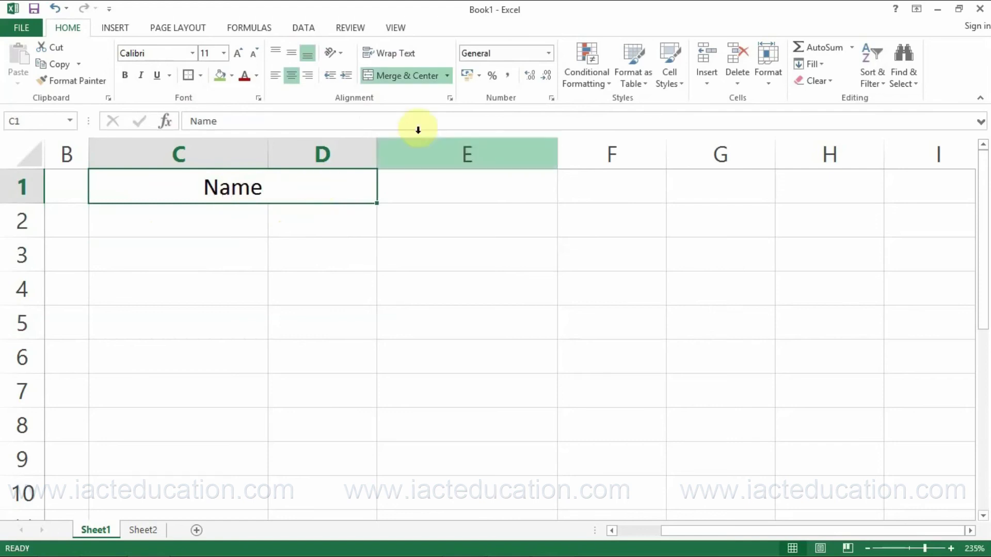
pyautogui.click(449, 76)
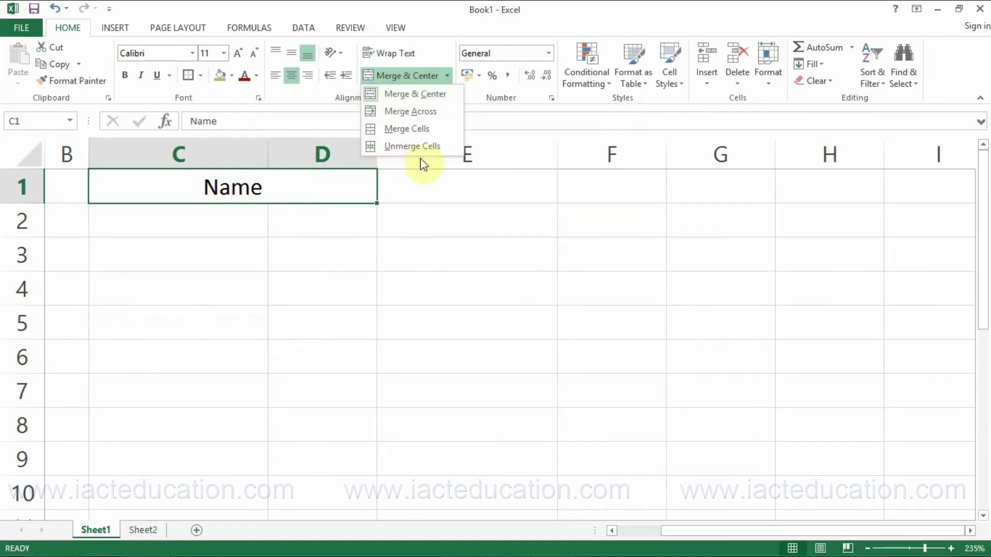
pyautogui.click(409, 131)
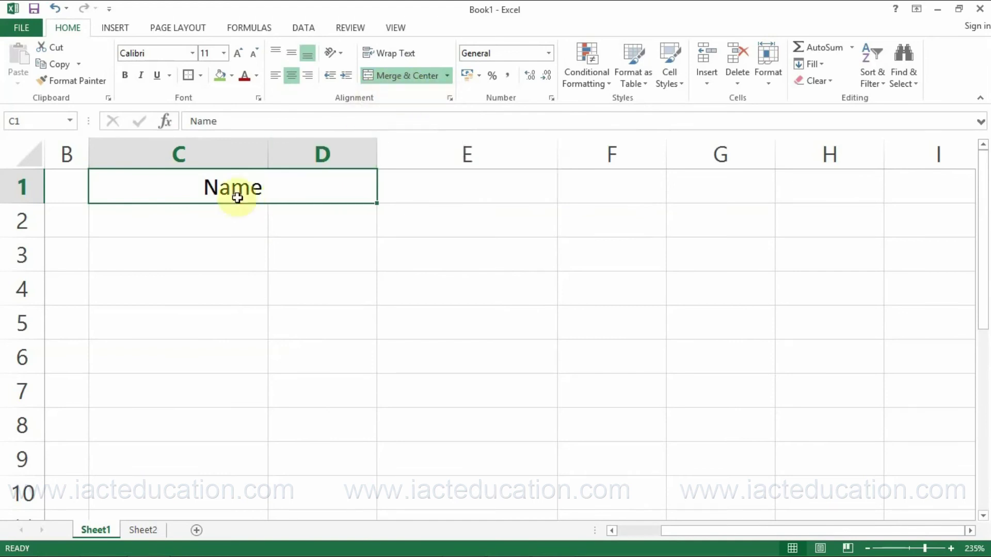
pyautogui.click(446, 76)
pyautogui.click(394, 146)
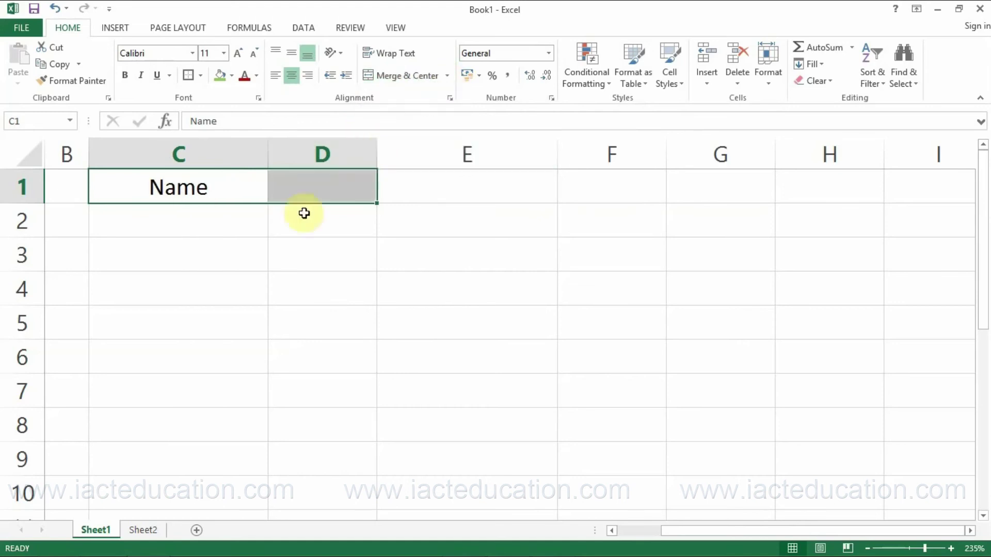
pyautogui.click(446, 77)
pyautogui.click(426, 127)
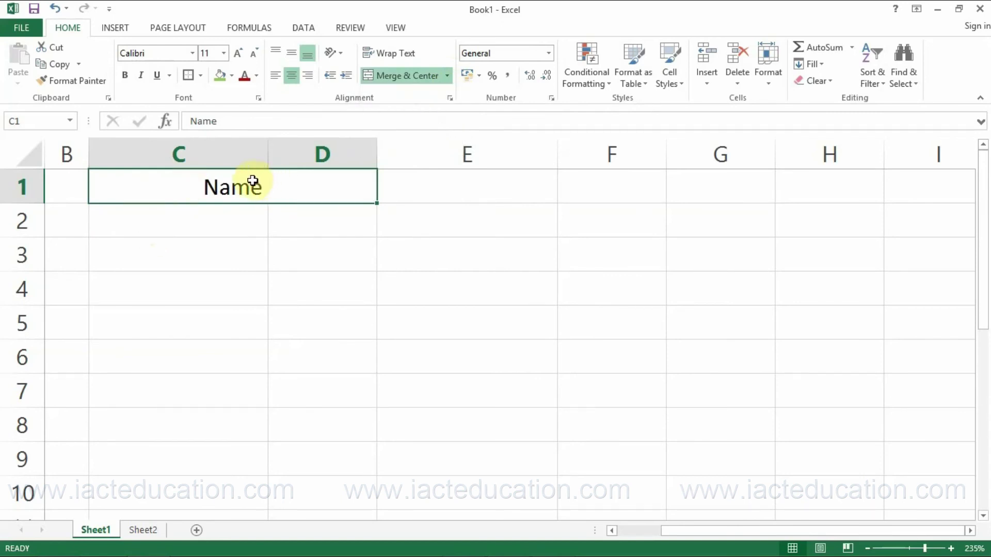
# Step: Try left, center and right alignment on the merged Name heading, and return it to center alignment
pyautogui.click(275, 76)
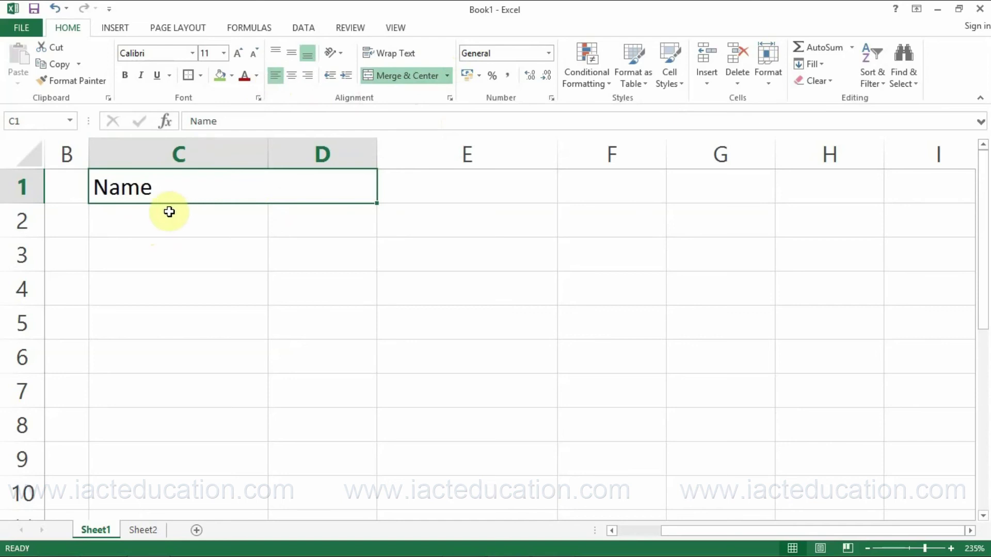
pyautogui.click(292, 76)
pyautogui.click(307, 77)
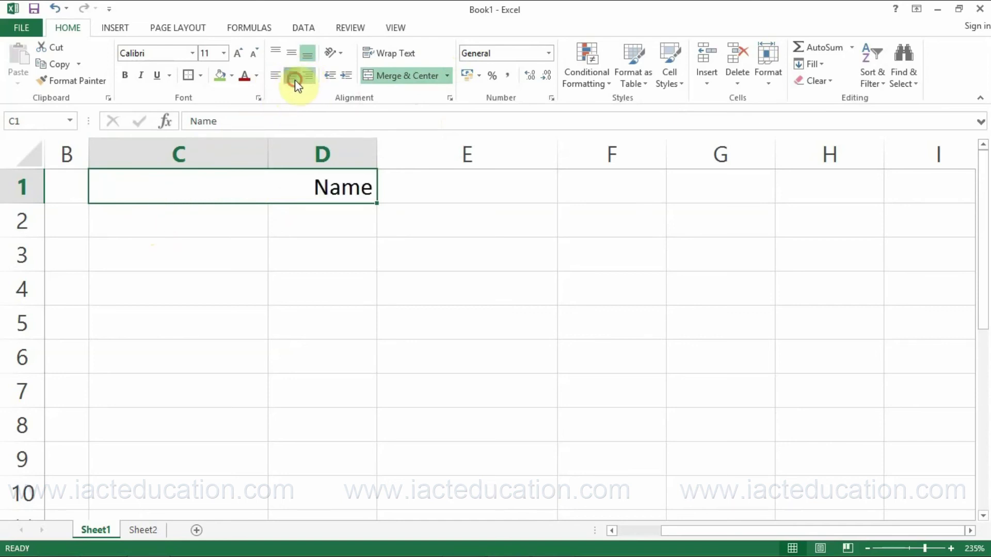
pyautogui.click(294, 77)
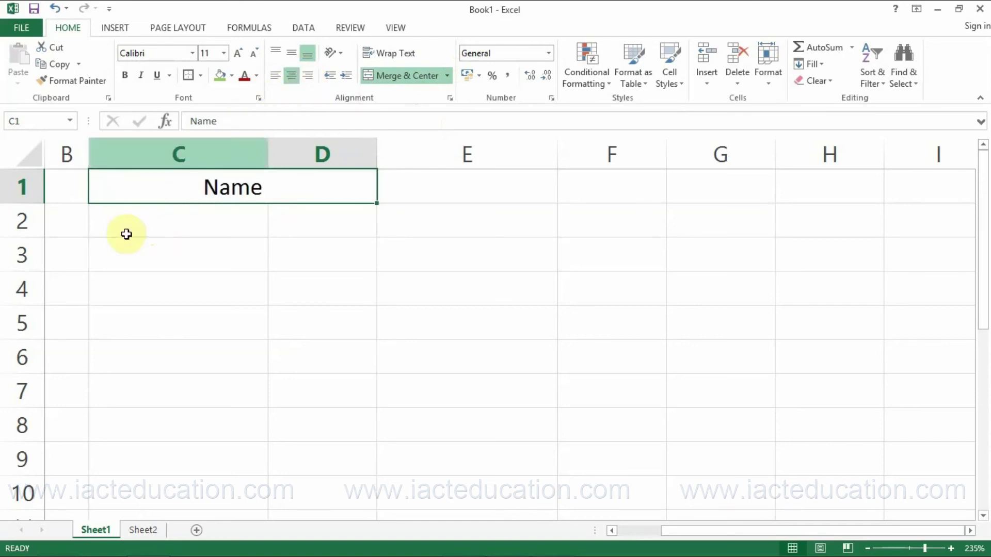
# Step: Enter the subheadings "First Name" in C2 and "Last Name" in D2
pyautogui.click(210, 218)
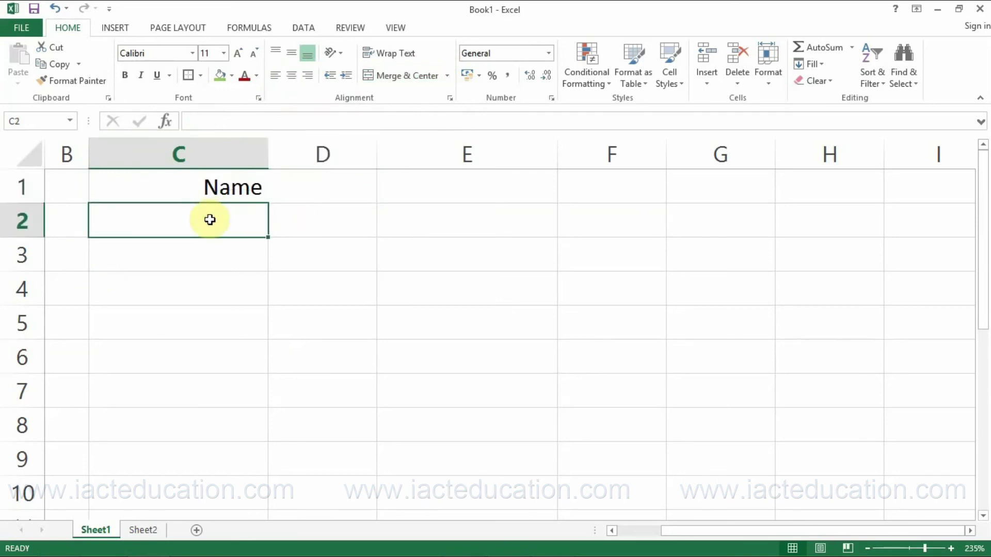
pyautogui.write('First Name')
pyautogui.press('Tab')
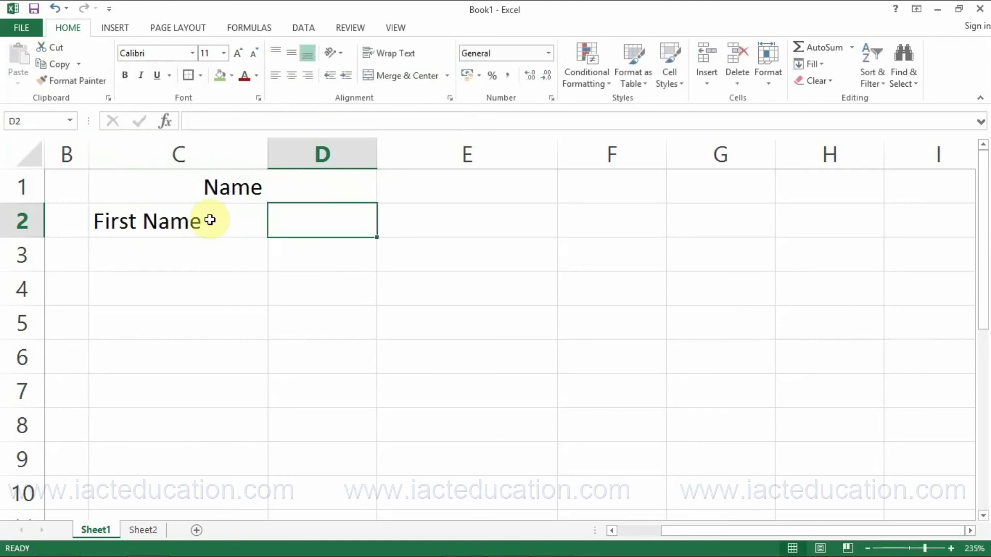
pyautogui.write('Last Name')
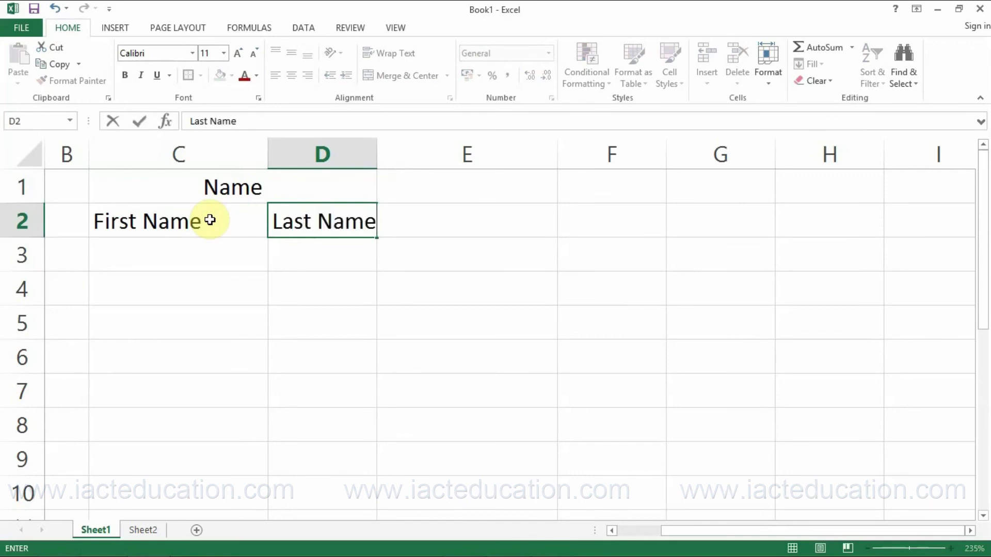
pyautogui.press('Return')
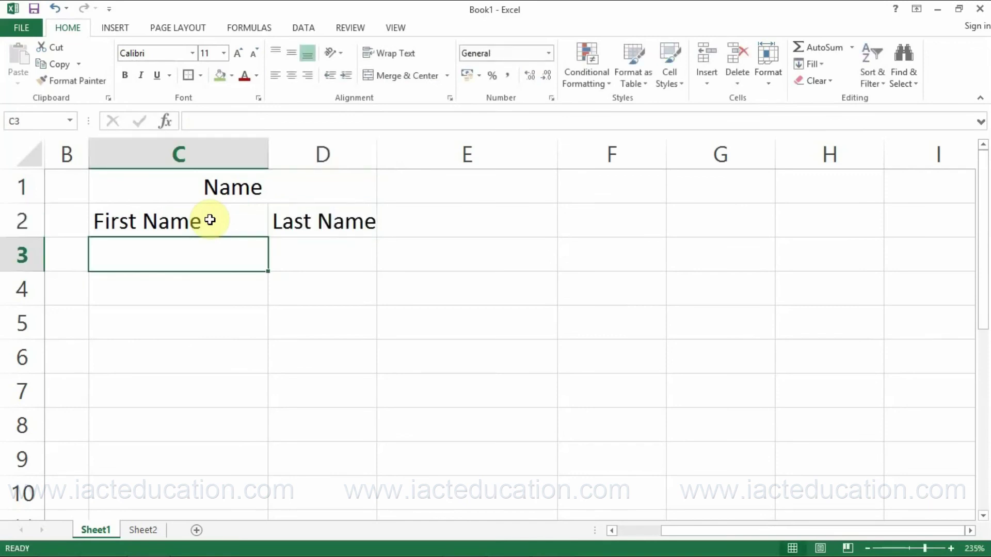
# Step: Merge cells C3:D9 row by row with Merge Across
pyautogui.moveTo(239, 246); pyautogui.dragTo(300, 416)
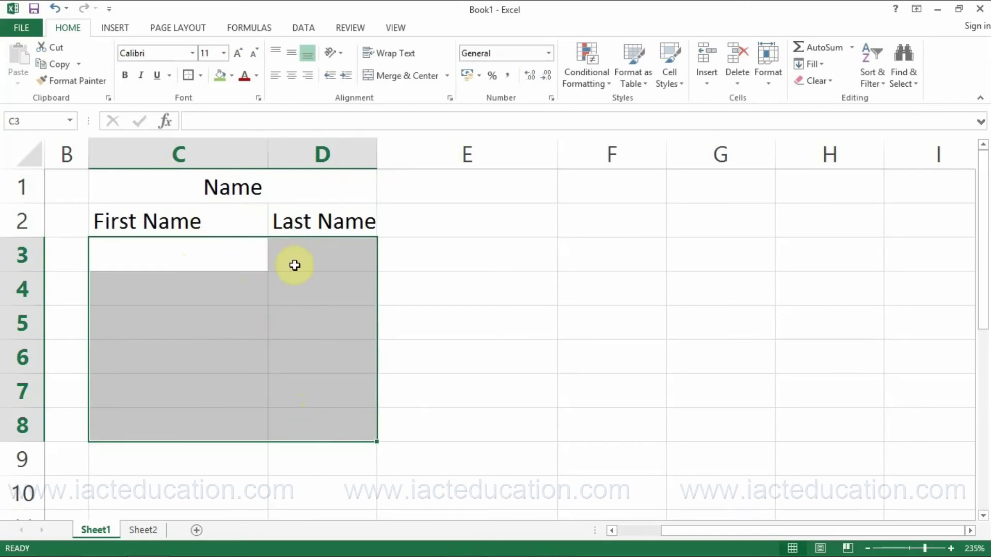
pyautogui.click(236, 295)
pyautogui.moveTo(236, 296); pyautogui.dragTo(290, 322)
pyautogui.moveTo(241, 352); pyautogui.dragTo(261, 346)
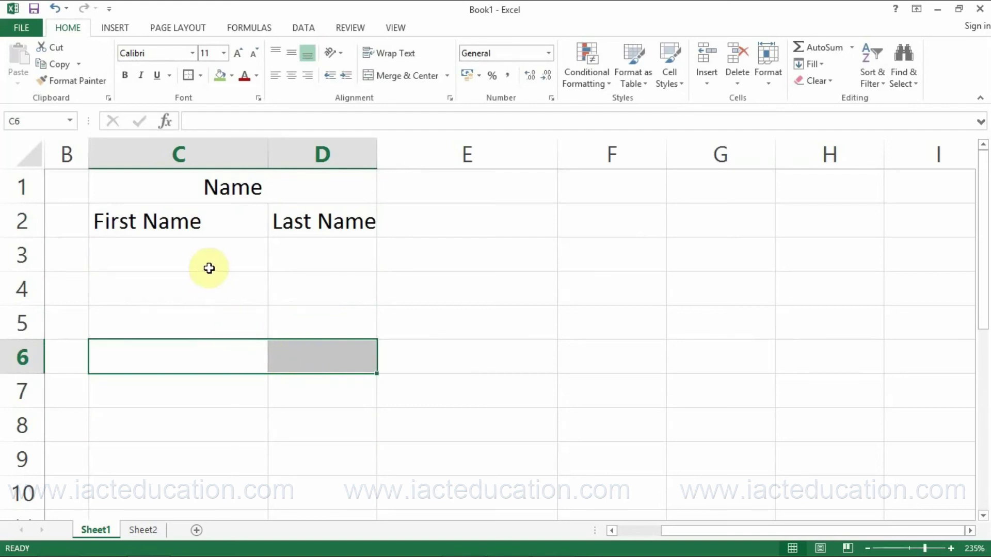
pyautogui.moveTo(210, 254); pyautogui.dragTo(312, 461)
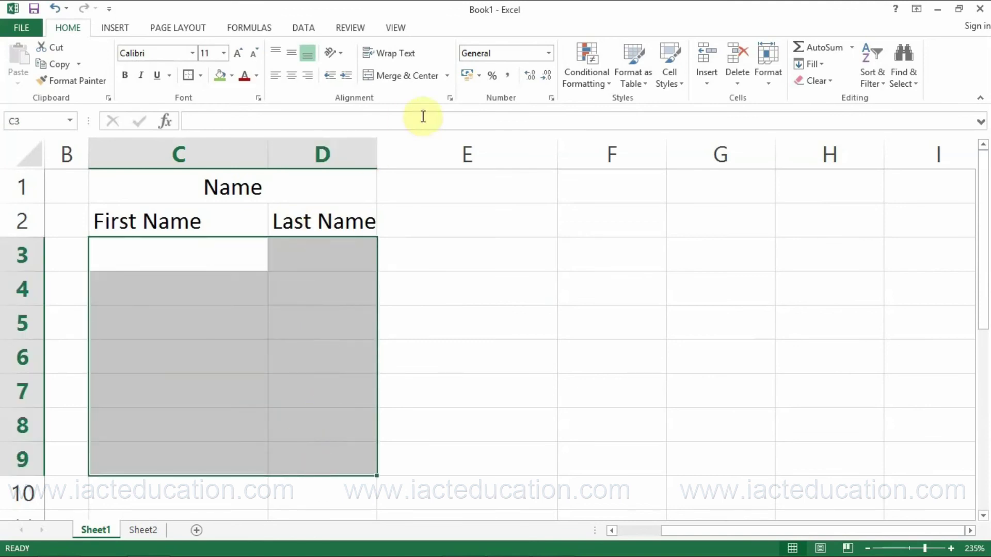
pyautogui.click(447, 76)
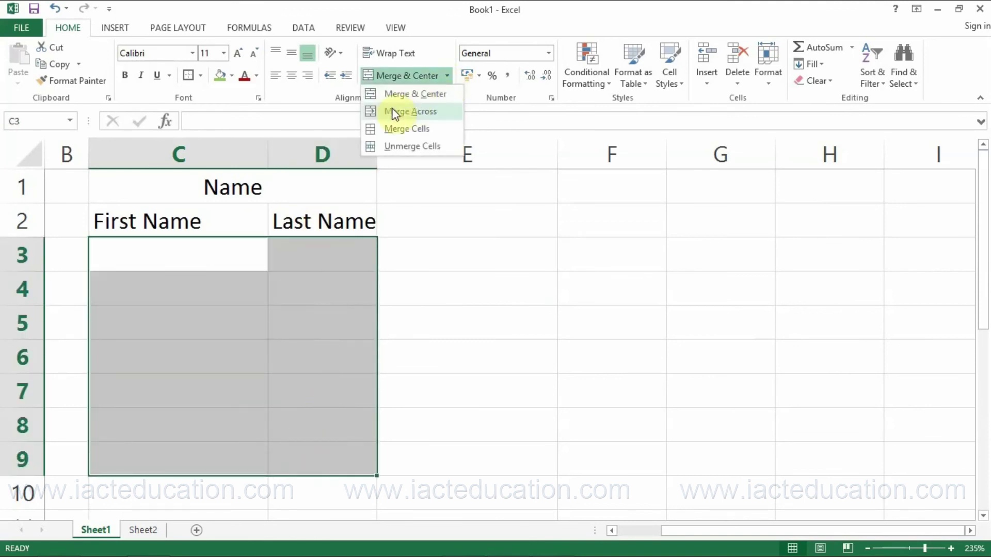
pyautogui.click(431, 112)
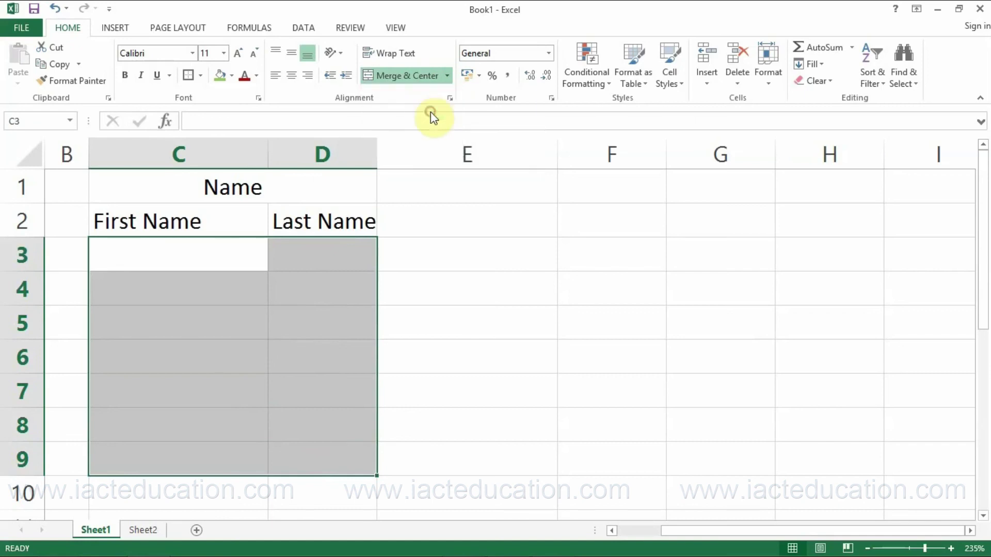
# Step: Select the merged cells in rows 3 to 7 one at a time to check the row-by-row merging
pyautogui.click(206, 264)
pyautogui.click(240, 281)
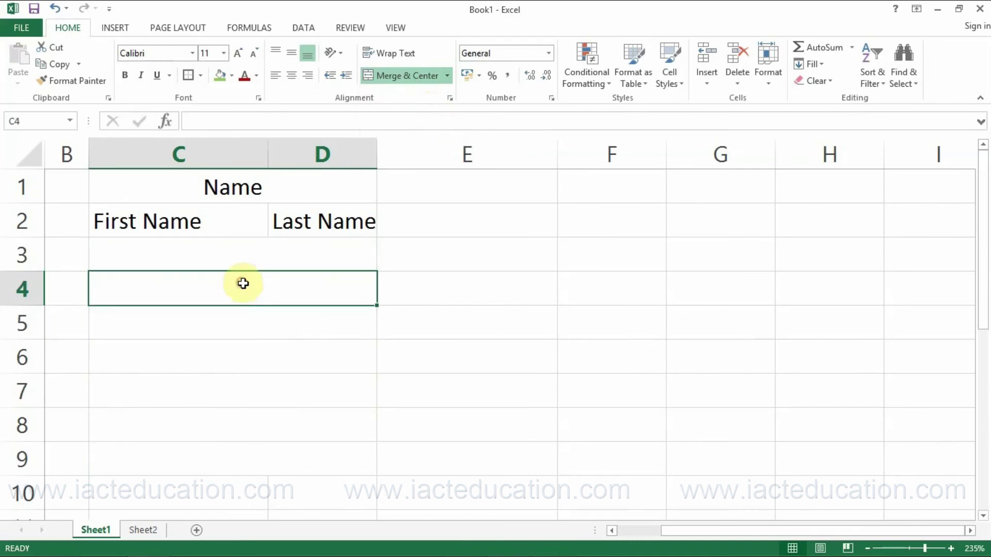
pyautogui.click(312, 329)
pyautogui.click(250, 364)
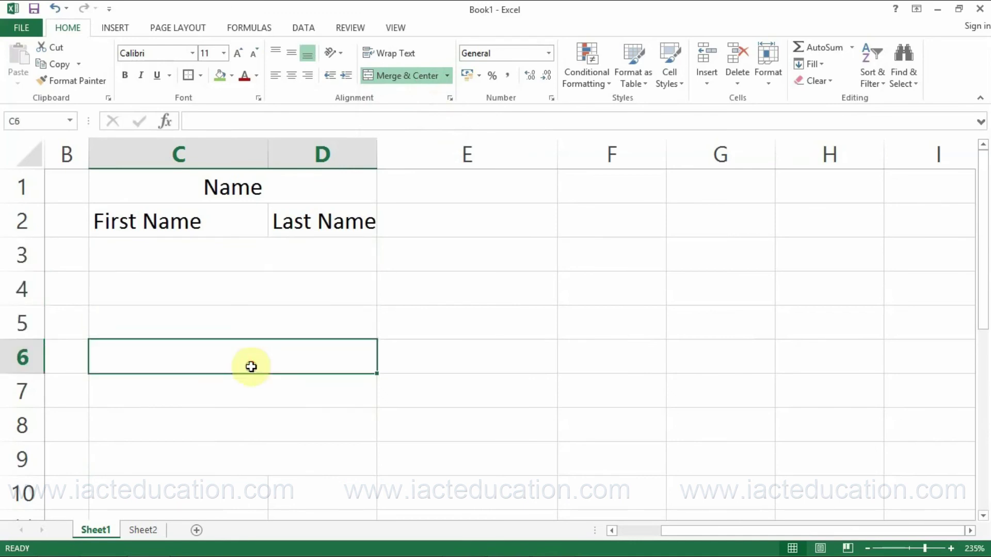
pyautogui.click(235, 400)
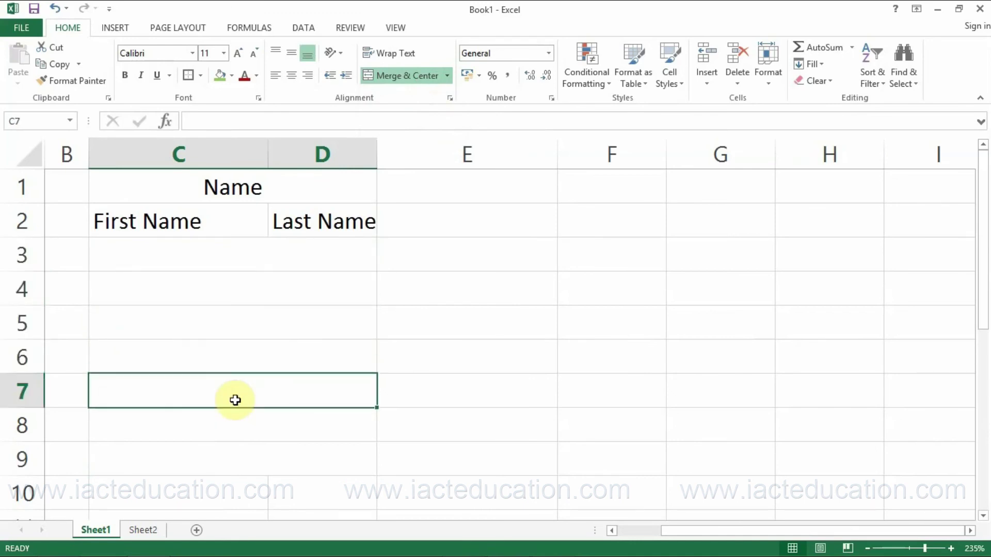
# Step: Enter a person's full name in merged cell C3 and review the Merge cells option in the alignment settings of C4
pyautogui.click(192, 256)
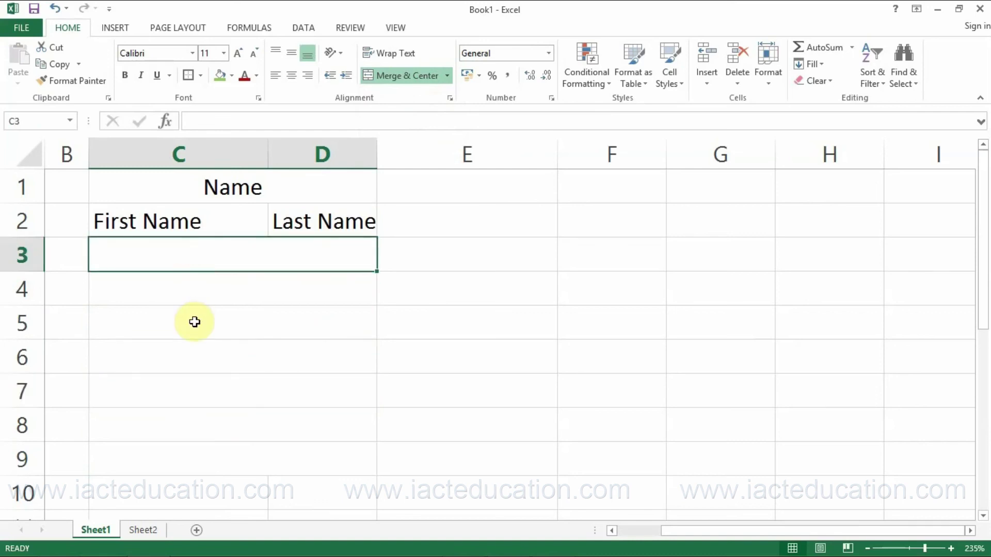
pyautogui.write('Raju Yadav')
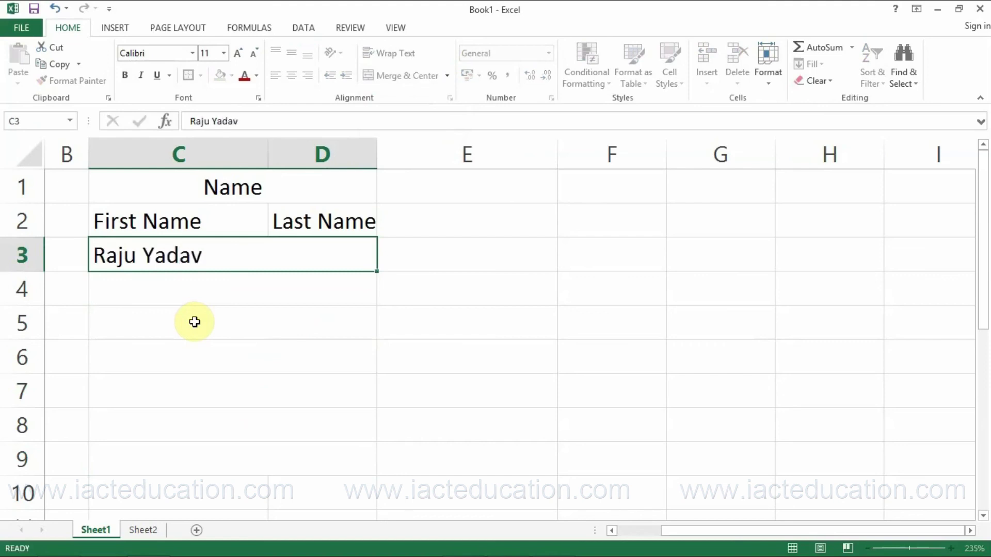
pyautogui.press('Return')
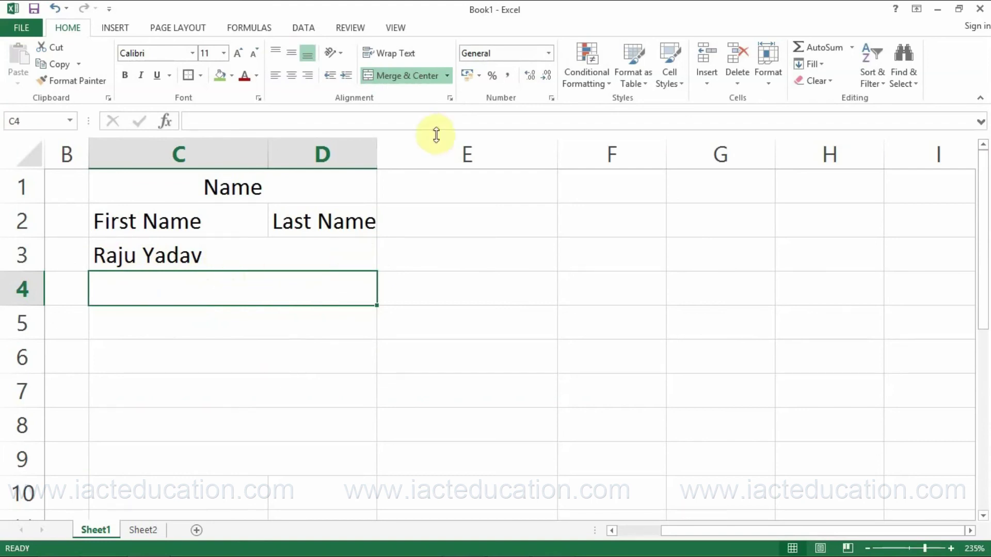
pyautogui.click(450, 98)
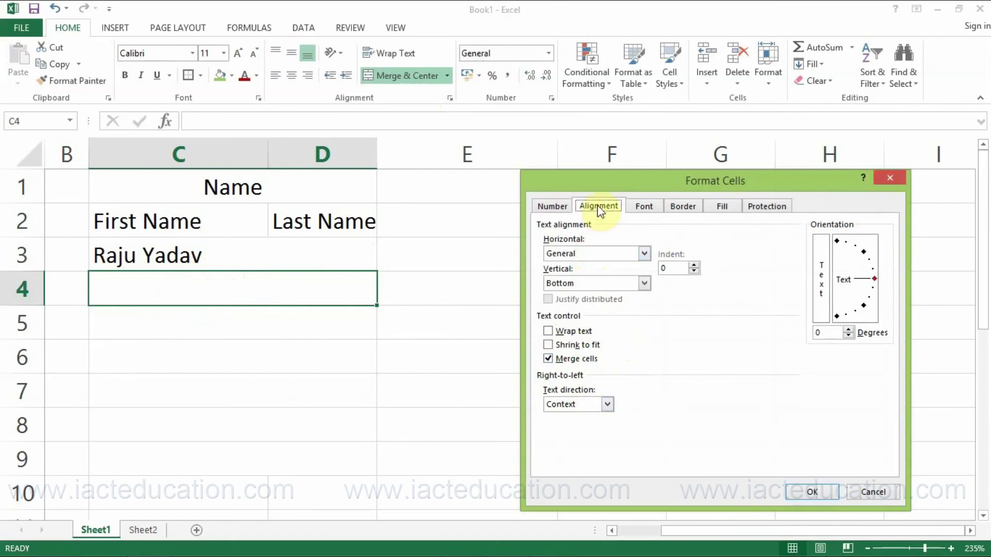
pyautogui.click(891, 178)
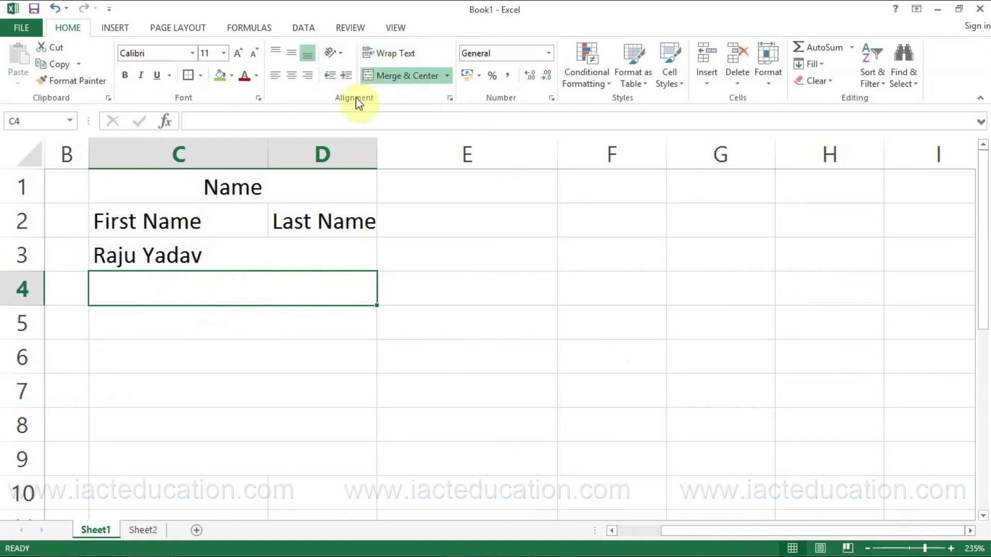